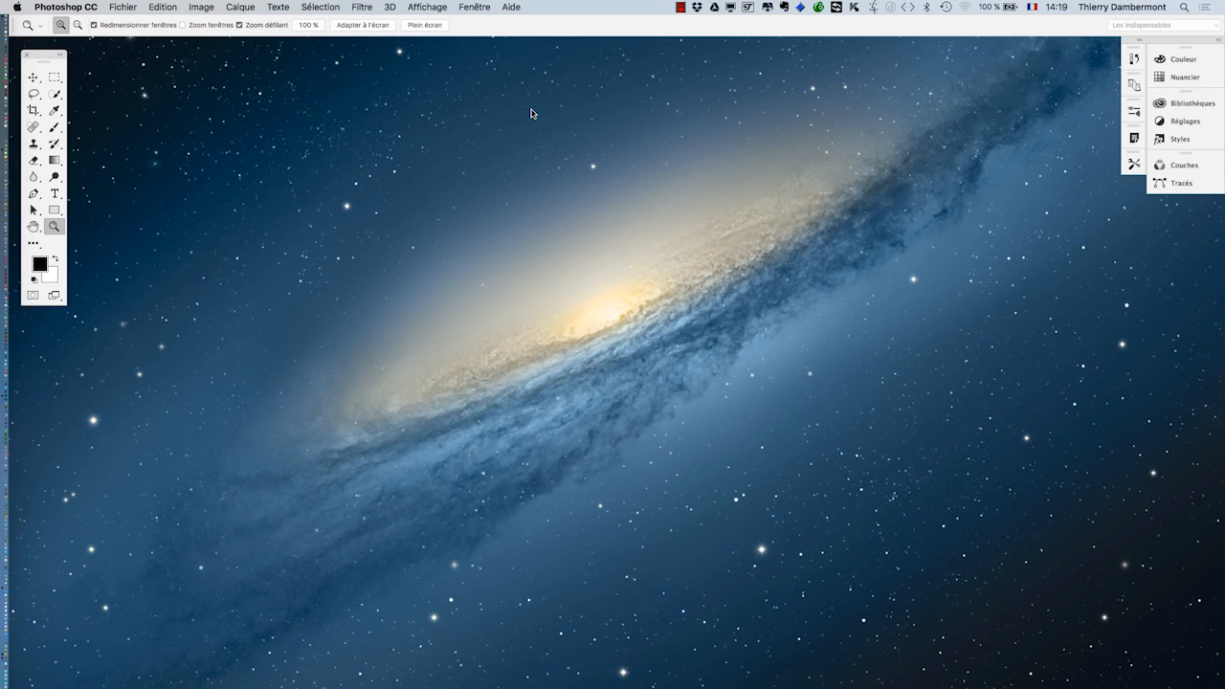
Bring up Aeronautics.jpg, display it at 100% and switch to full-screen mode with the menu bar.
click(467, 9)
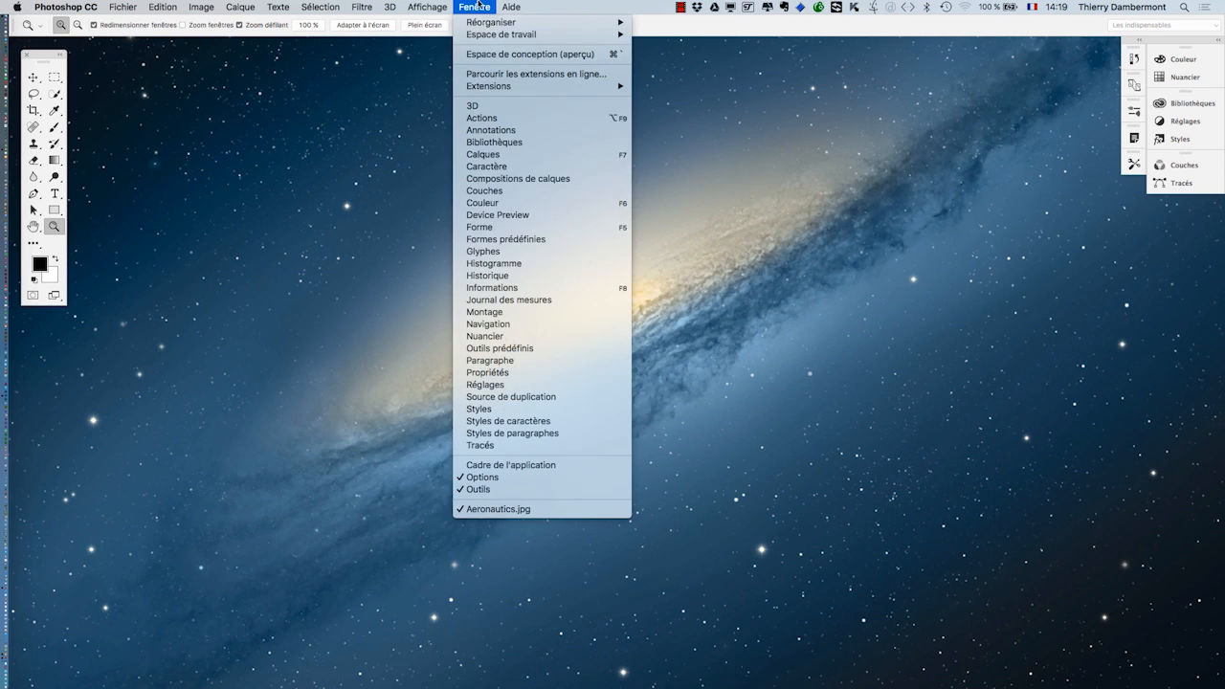
click(563, 511)
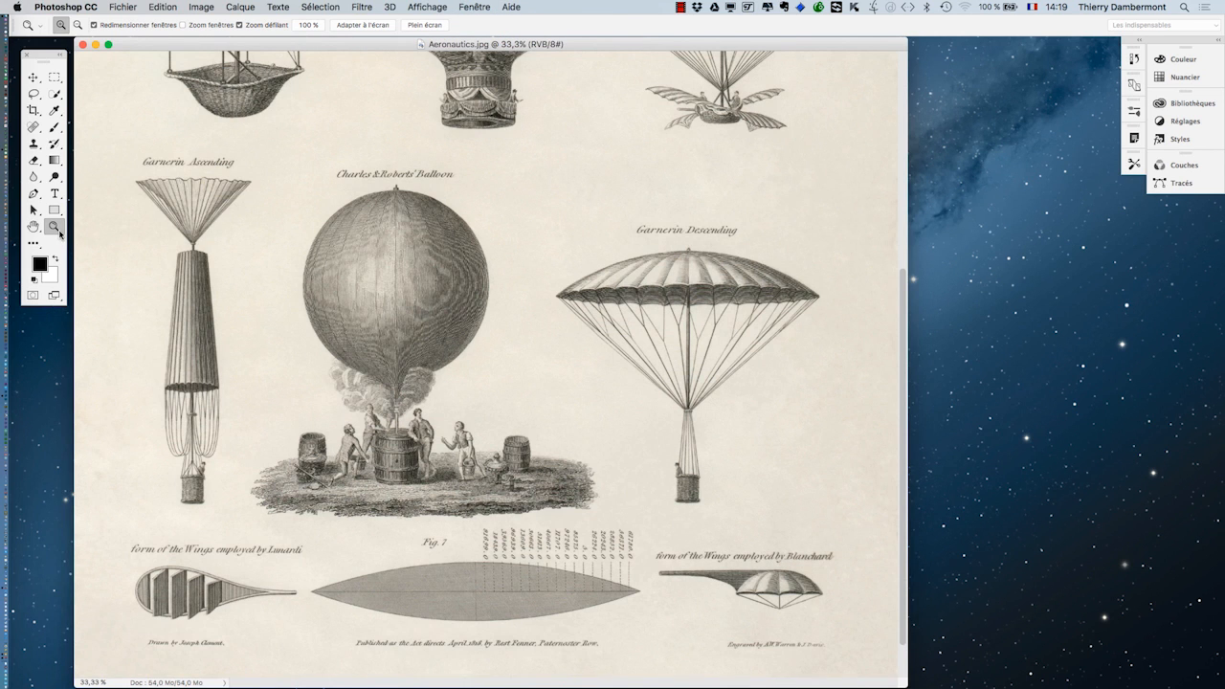
double_click(58, 230)
scroll(464, 232, up, 5)
scroll(464, 233, left, 5)
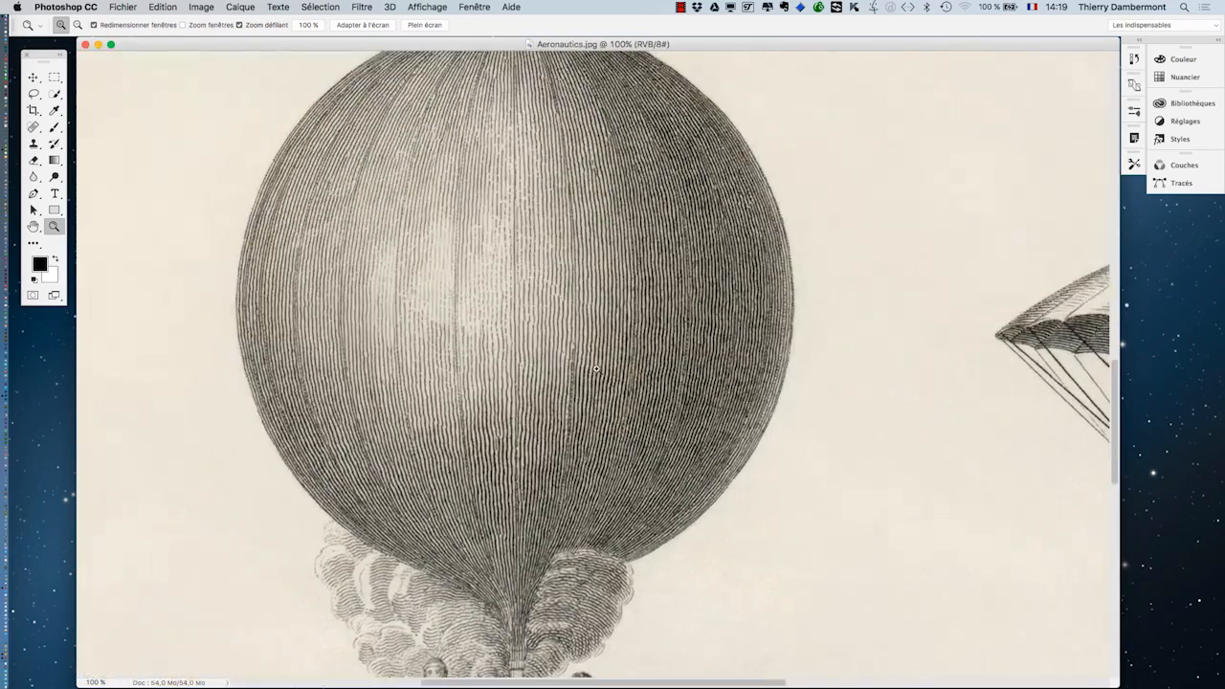
key(f)
Examine the engravings and the tinted paper background across the lower part of the sheet.
drag(824, 342, 564, 181)
drag(596, 612, 412, 460)
scroll(751, 388, down, 3)
drag(751, 375, 451, 404)
scroll(848, 446, up, 3)
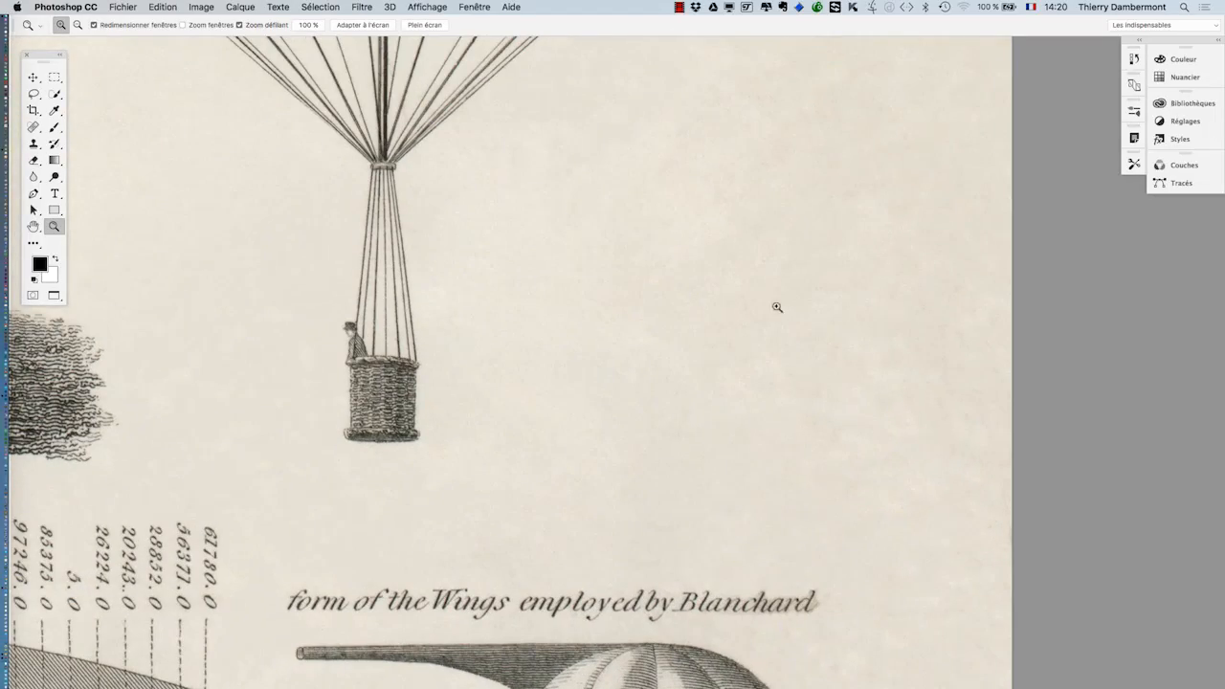
drag(594, 489, 865, 441)
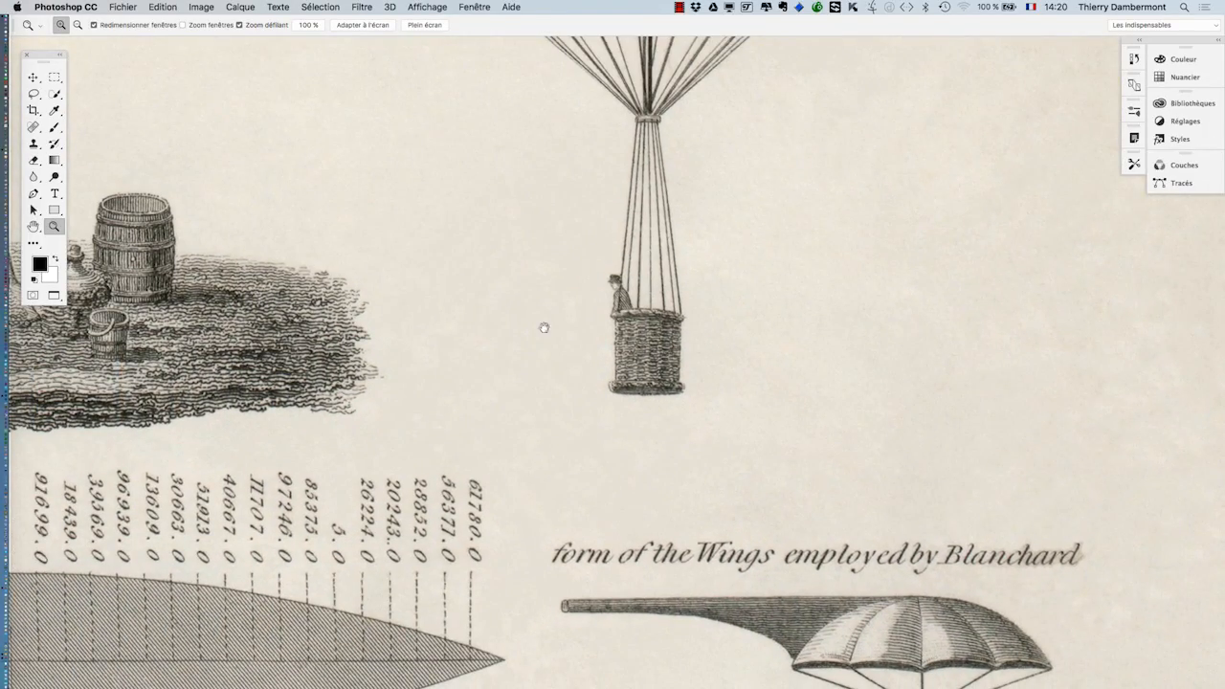
drag(470, 386, 776, 344)
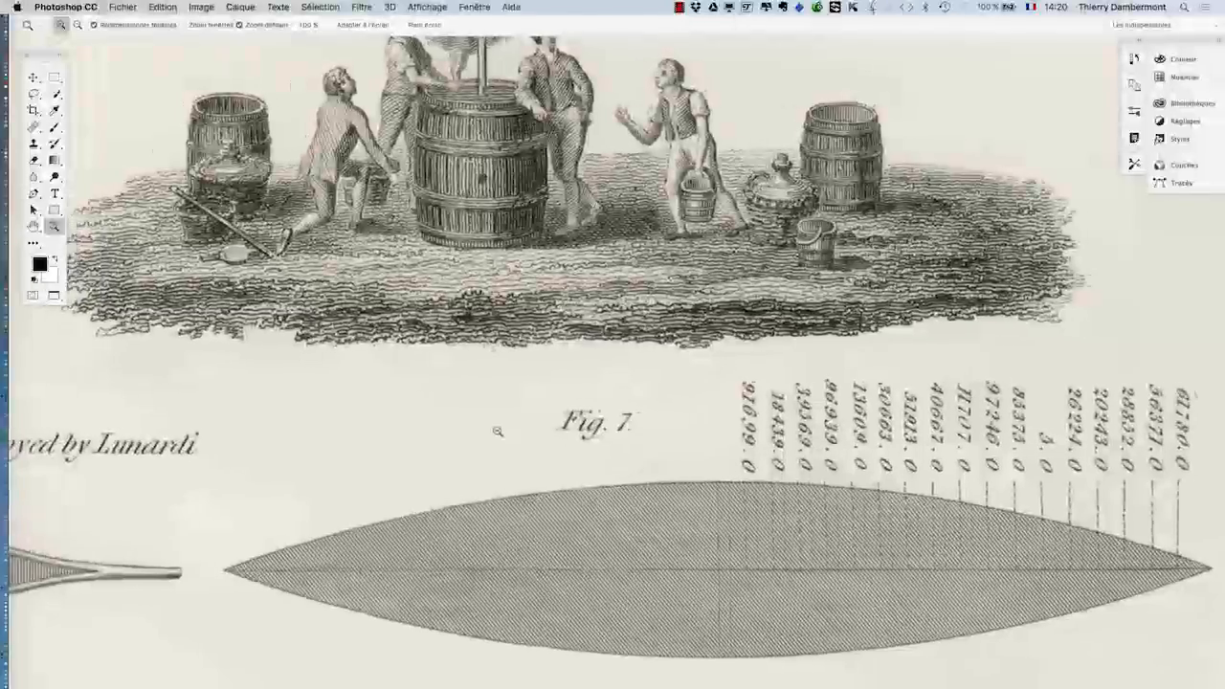
alt+click(498, 432)
alt+click(498, 432)
alt+click(498, 432)
drag(666, 437, 609, 540)
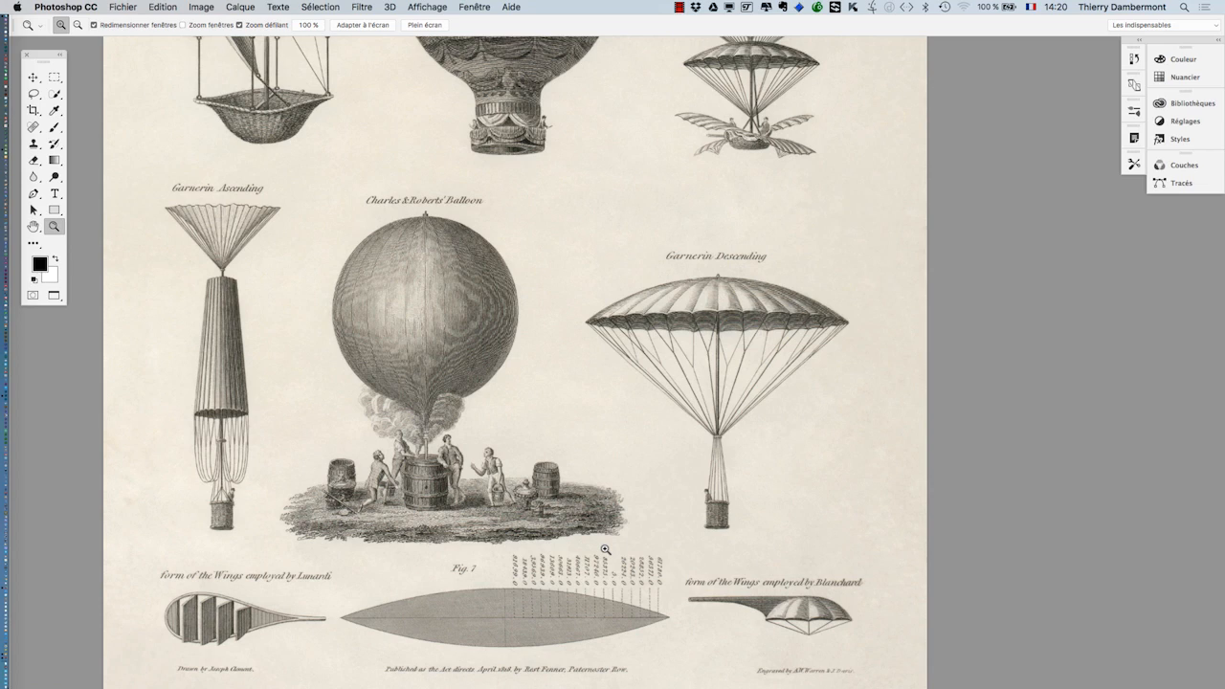
Frame the Garnerin Descending parachute, show the Layers panel (Calques) beside it and shorten the panel.
click(713, 363)
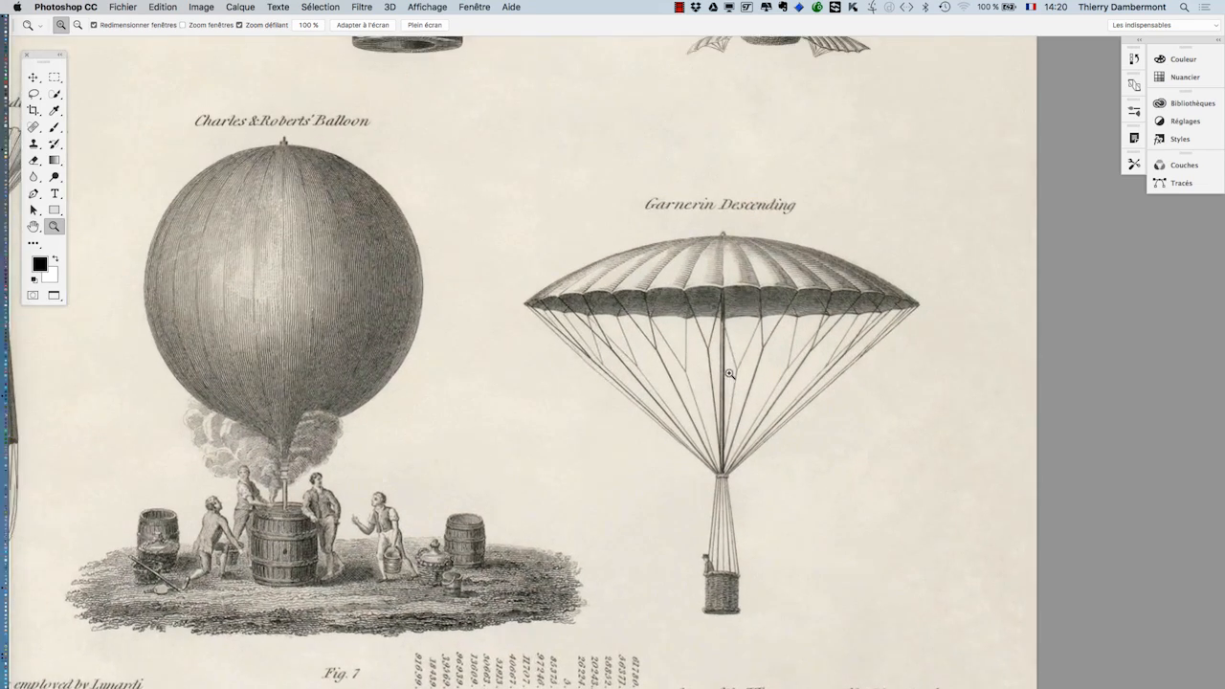
click(713, 363)
drag(753, 380, 325, 364)
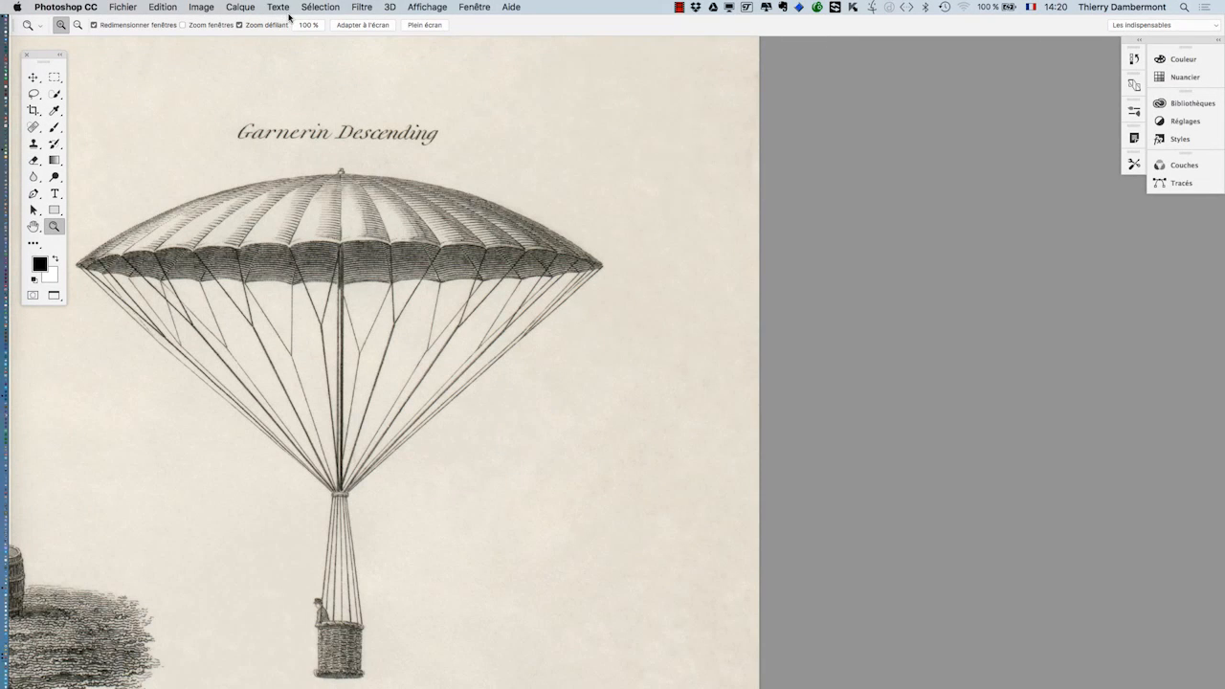
click(463, 6)
click(522, 158)
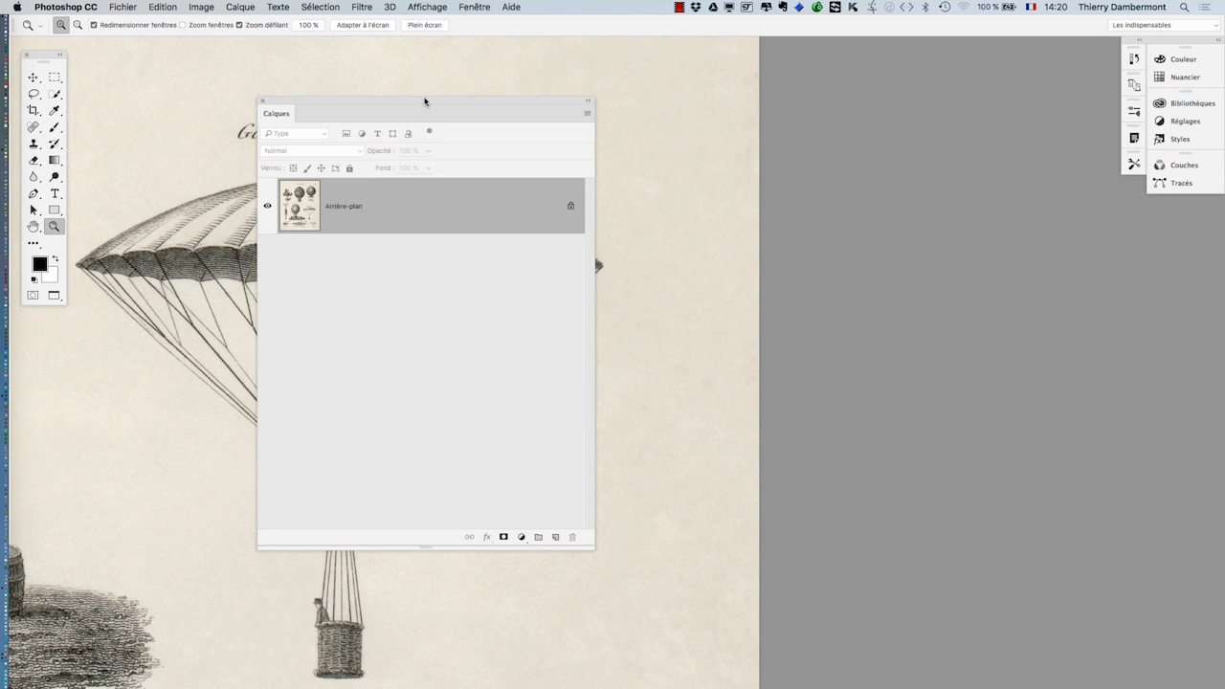
drag(434, 103, 788, 91)
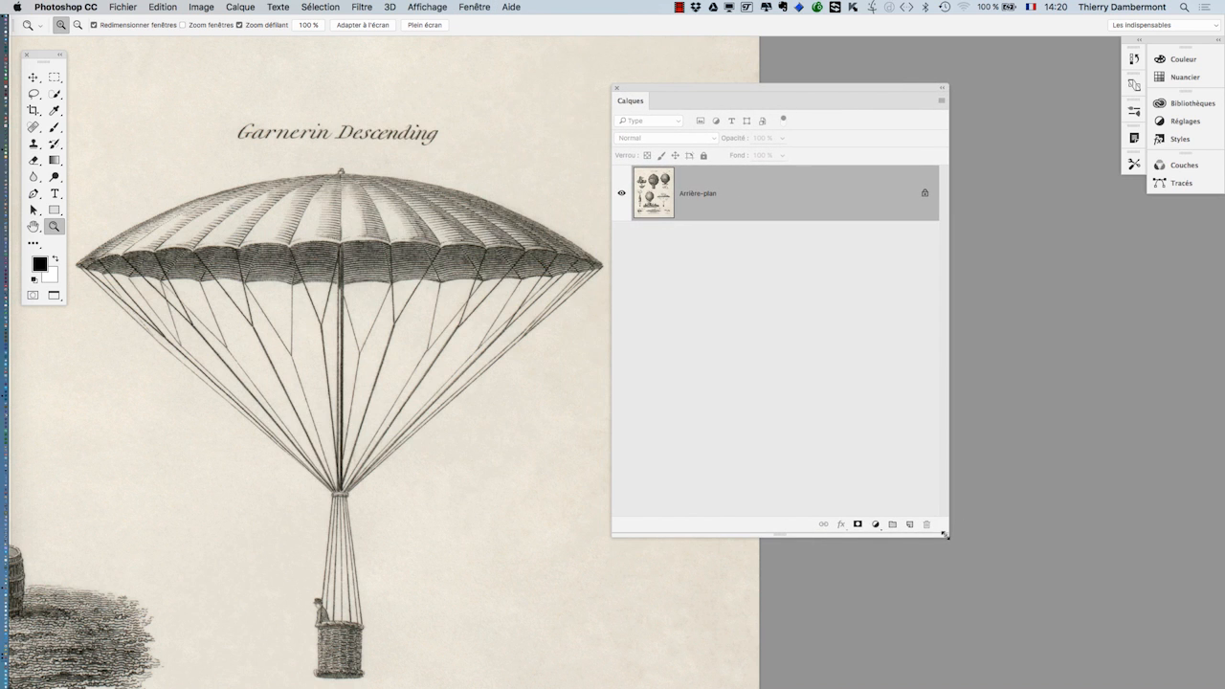
drag(946, 536, 991, 307)
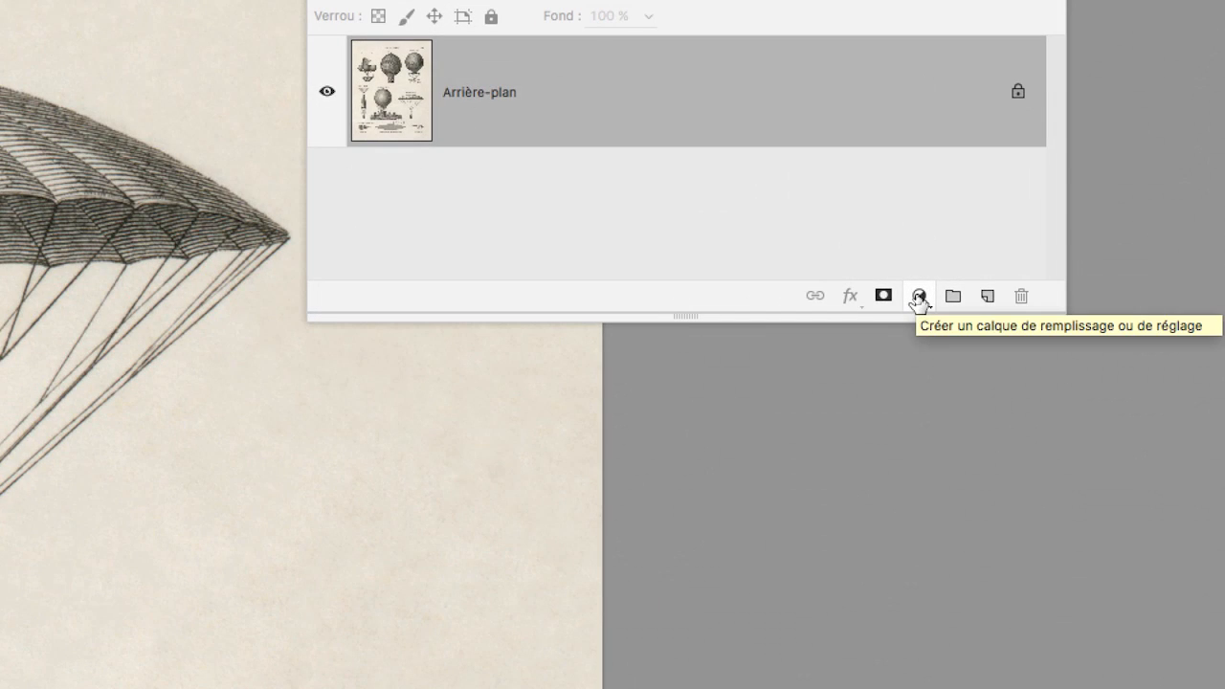
Add a Curves adjustment layer and set its white point by sampling the paper just above the parachute canopy's right side.
click(917, 296)
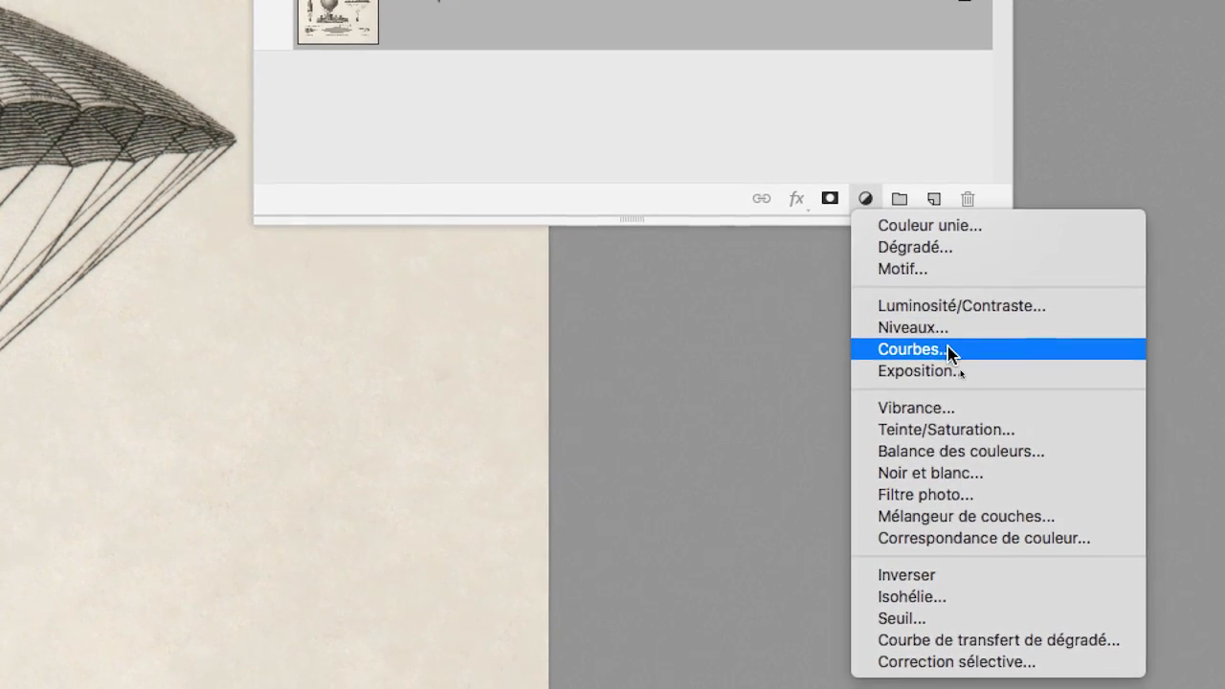
click(957, 348)
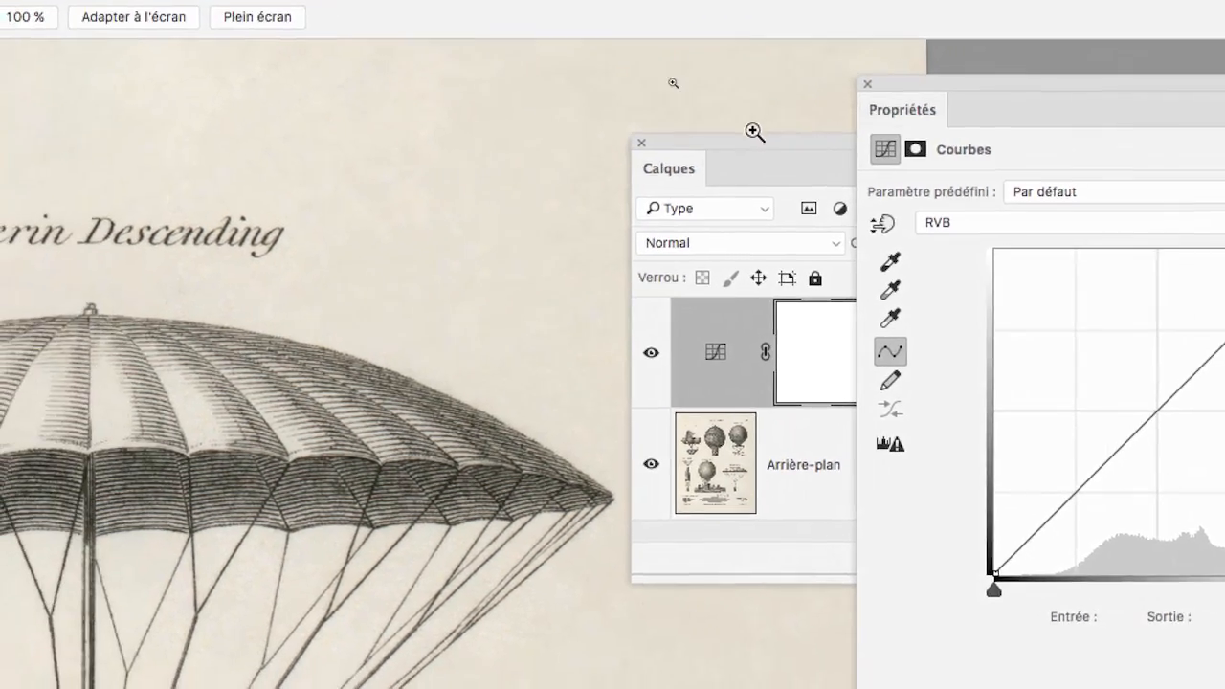
drag(753, 142, 747, 381)
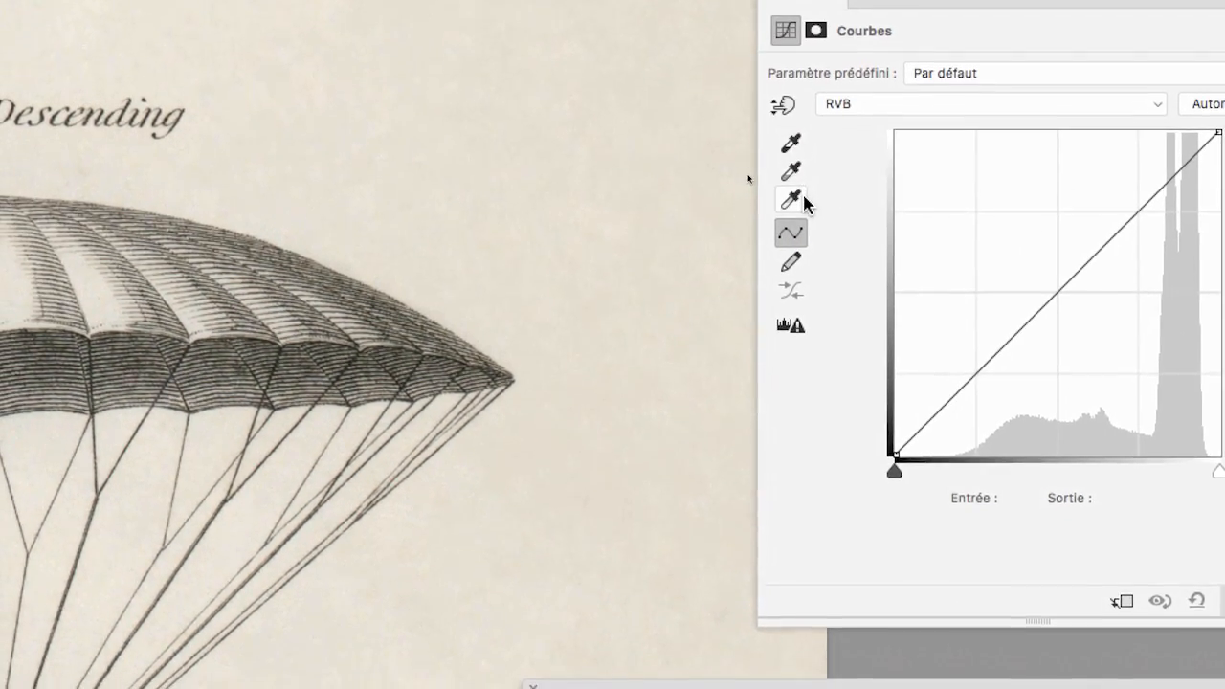
click(803, 199)
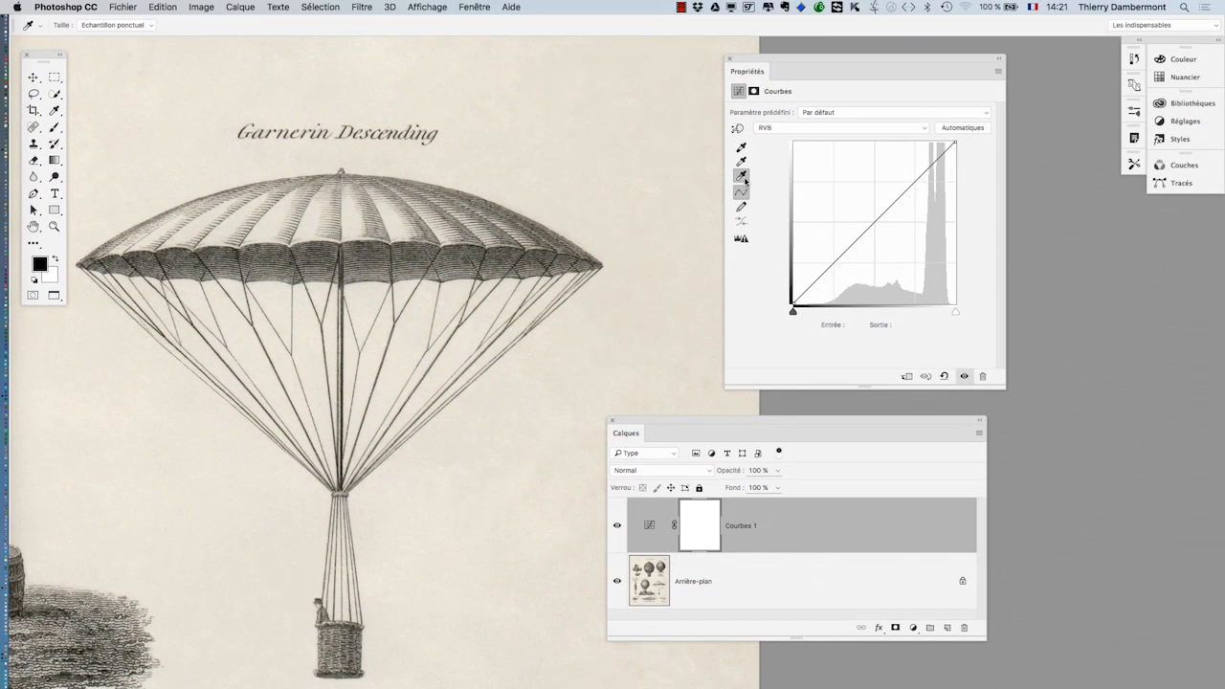
click(537, 164)
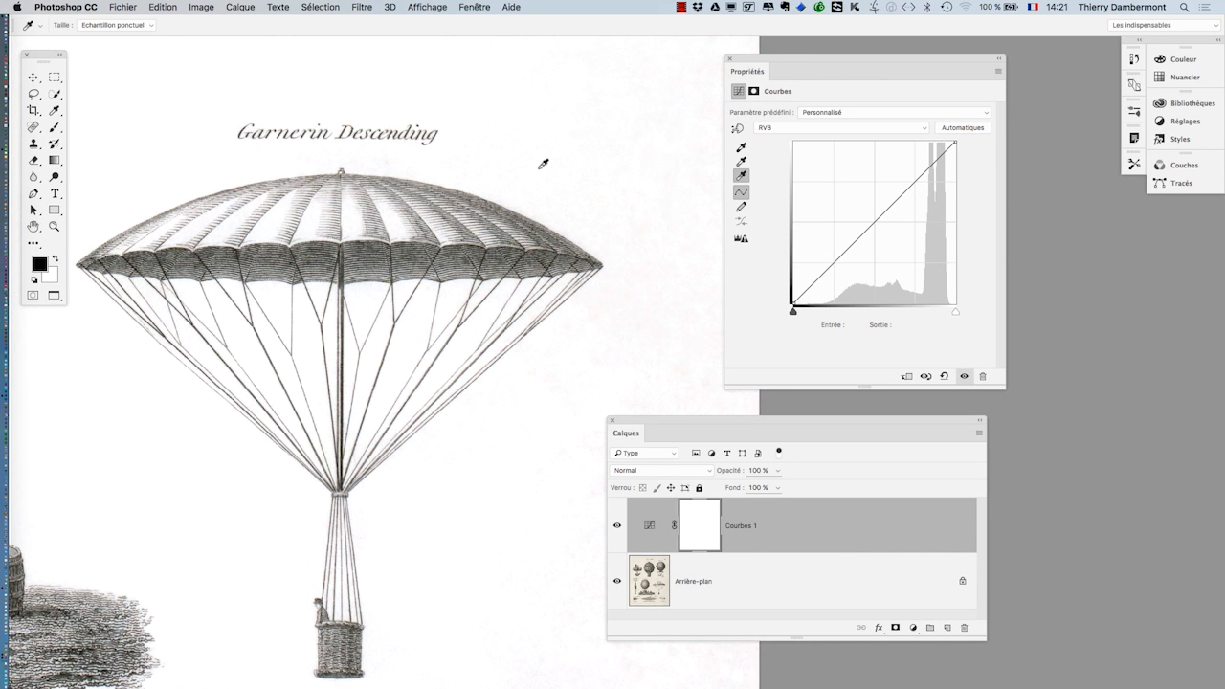
Move the Properties and Layers panels off the image and resample the white point on darker paper near the sheet's right edge.
drag(769, 59, 893, 50)
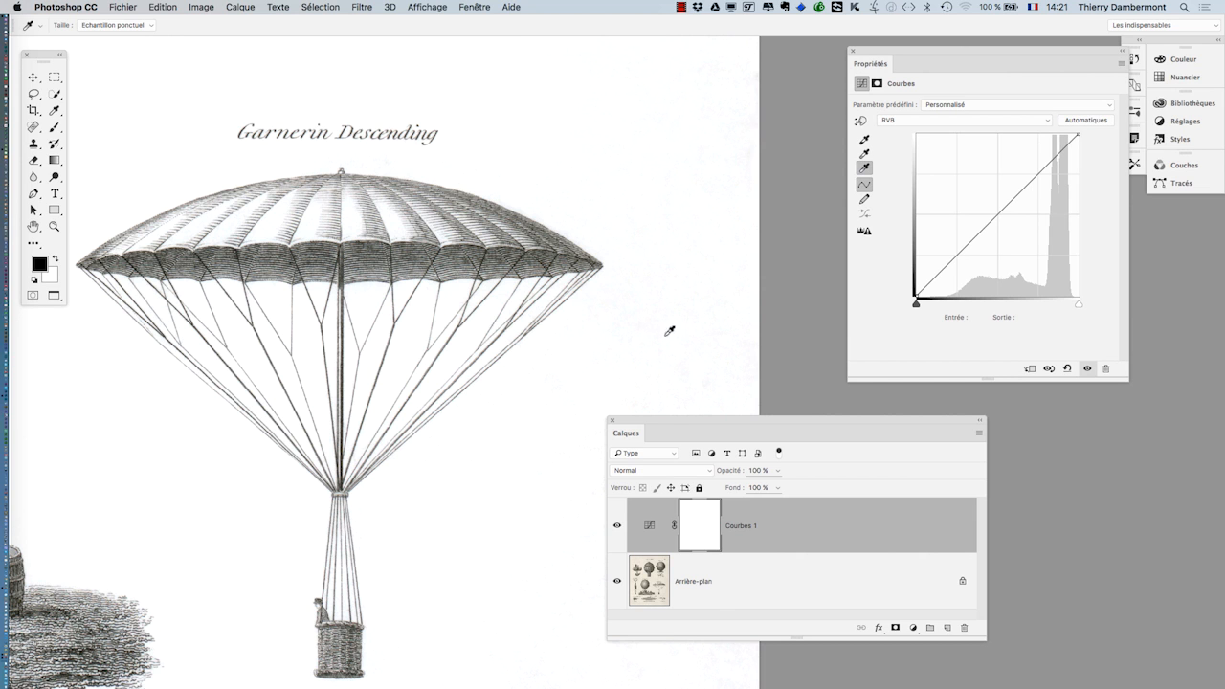
drag(669, 430, 919, 459)
click(655, 514)
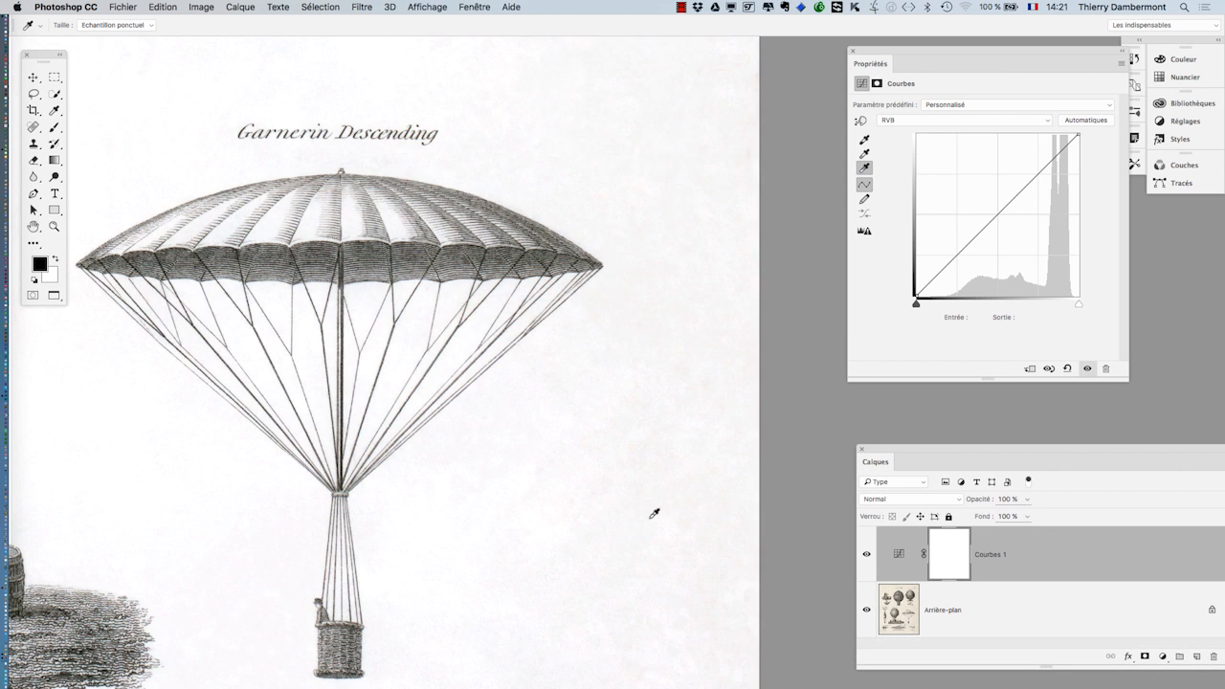
click(717, 514)
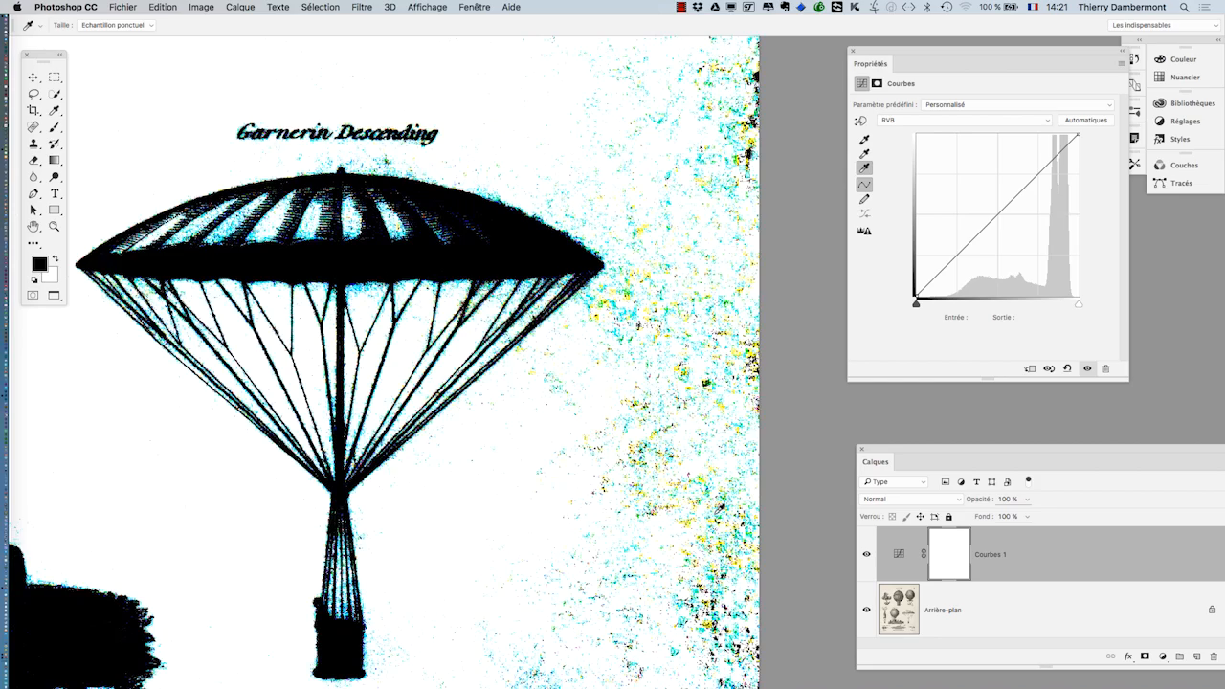
click(716, 513)
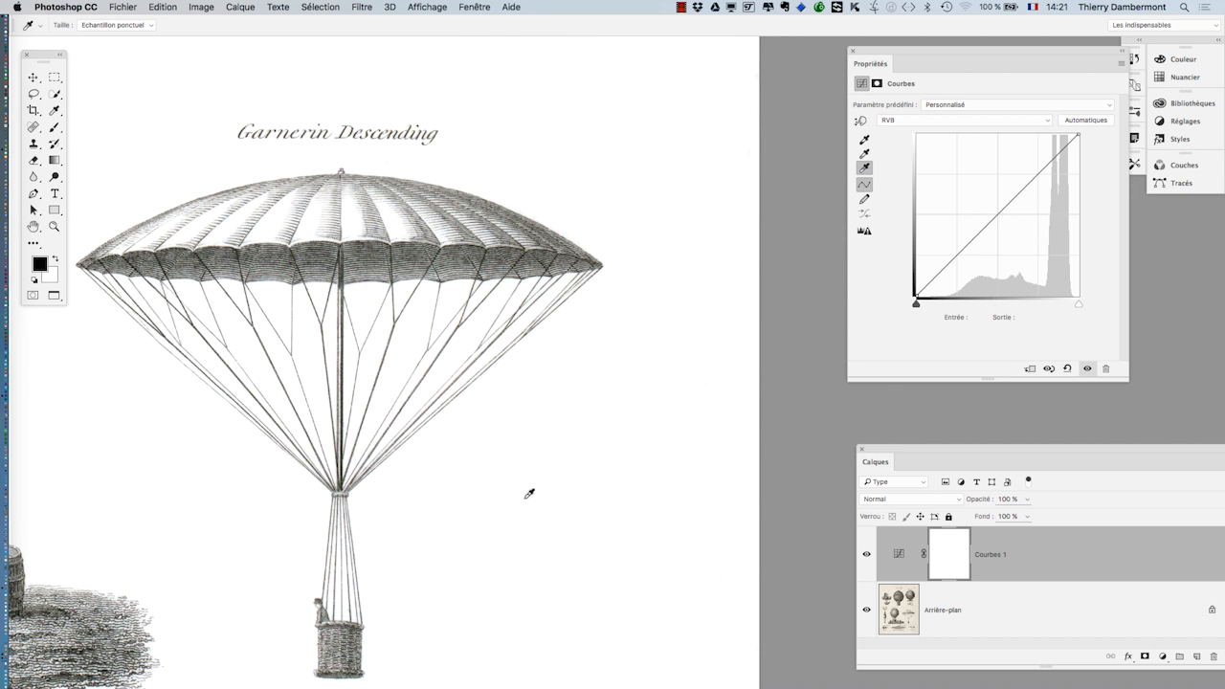
Compare the balloon scene with and without the Curves layer, leaving the layer visible, and view more of the sheet.
drag(210, 418, 896, 194)
scroll(494, 438, up, 4)
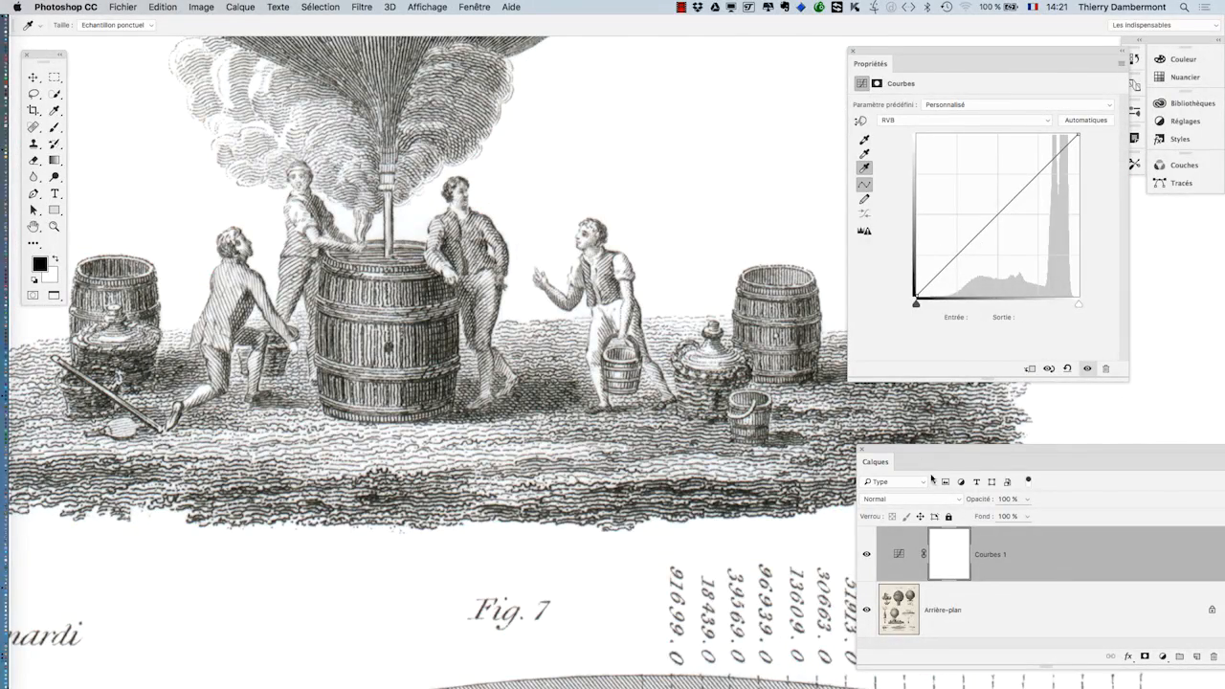
click(866, 555)
click(867, 556)
click(866, 555)
click(866, 555)
click(866, 555)
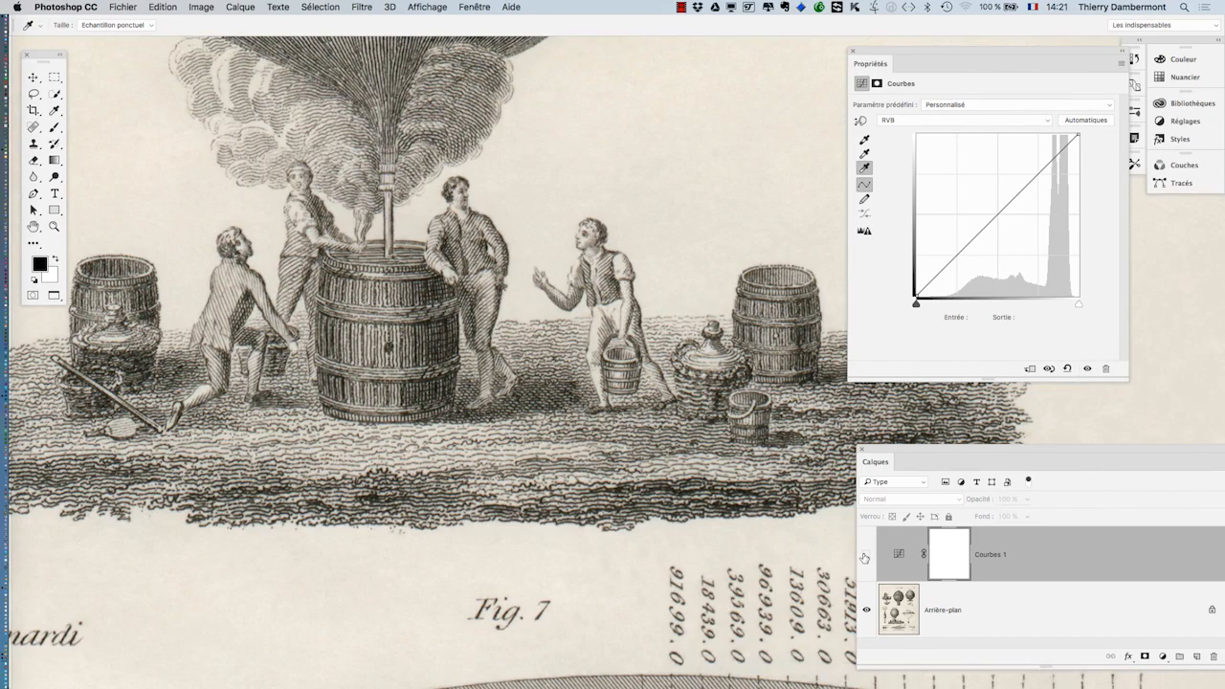
click(866, 555)
key(alt)
scroll(508, 467, down, 2)
scroll(507, 467, down, 2)
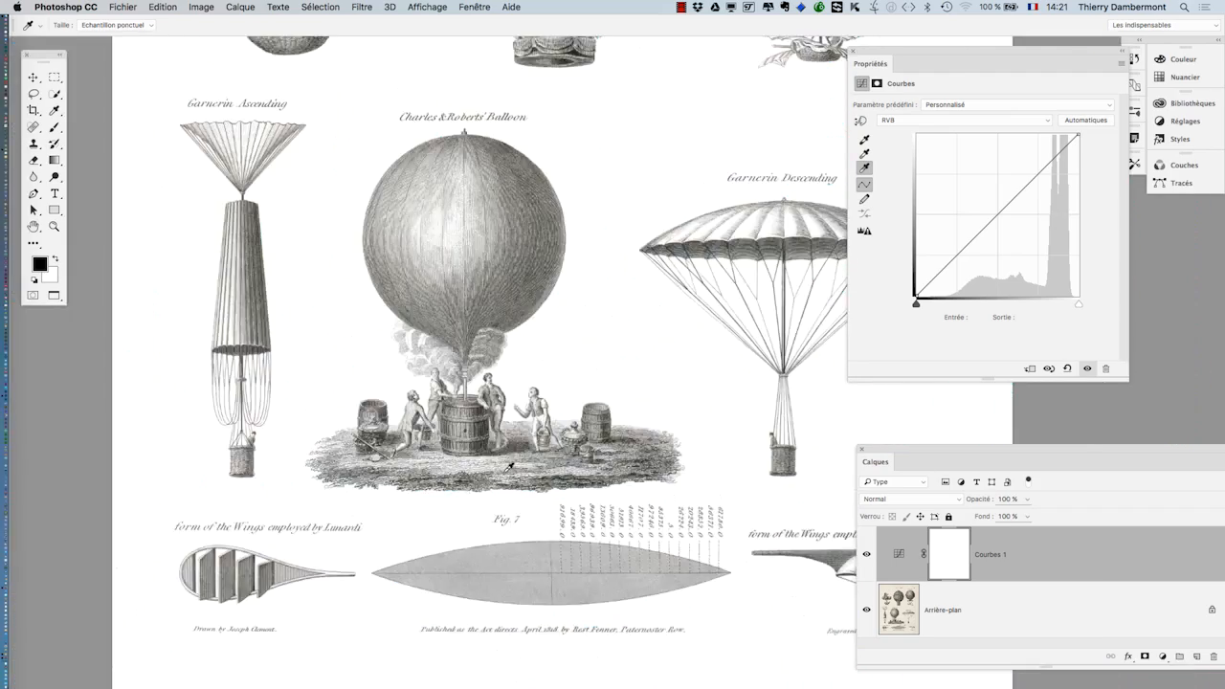
scroll(513, 463, down, 2)
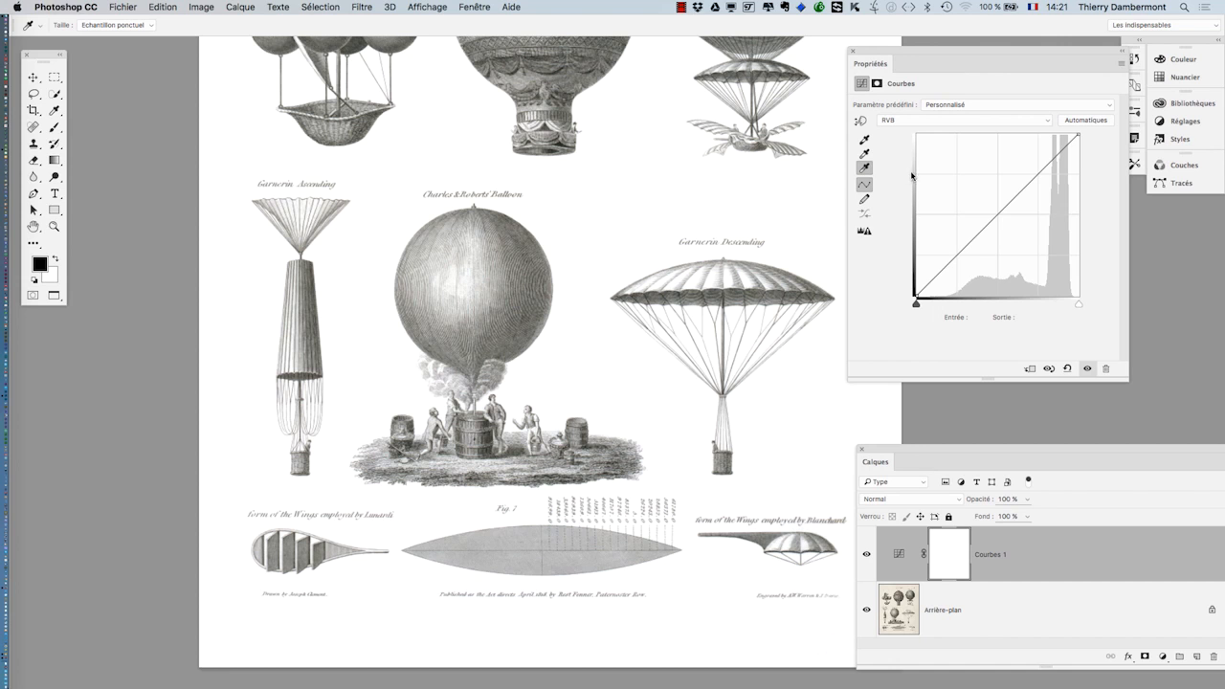
Set the Curves black point by sampling the darkest shading under the drapery at the upper balloon's base, using the clipping preview.
key(alt)
key(alt)
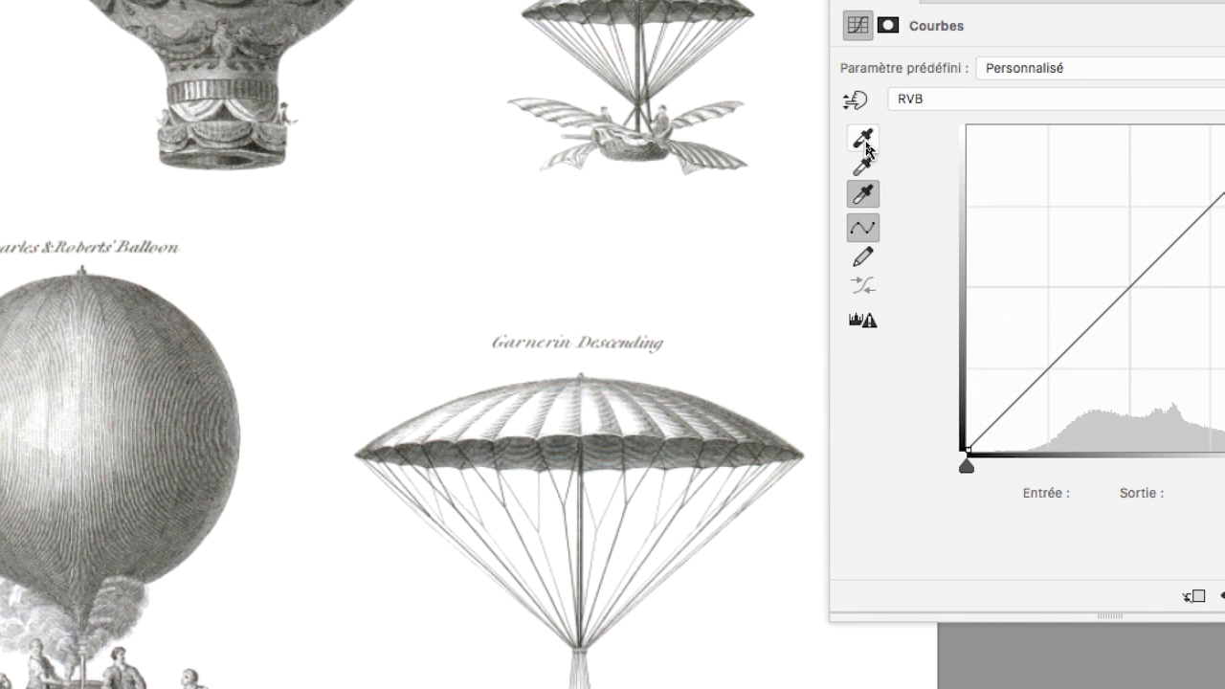
click(865, 141)
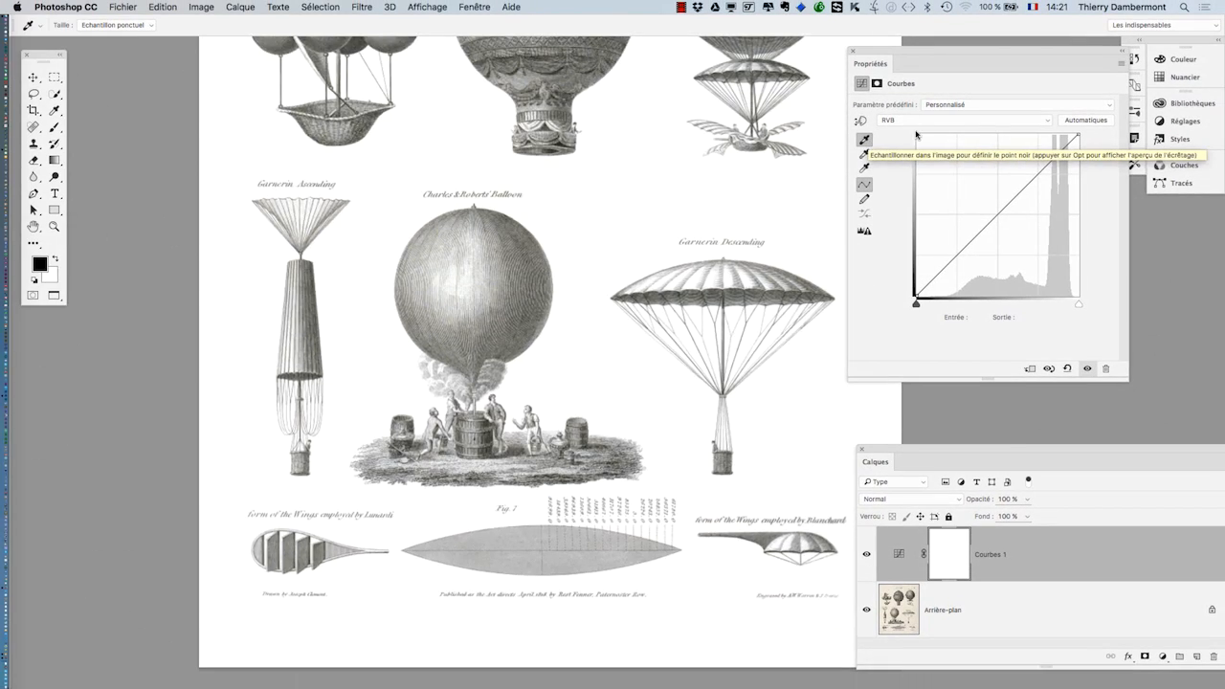
click(582, 163)
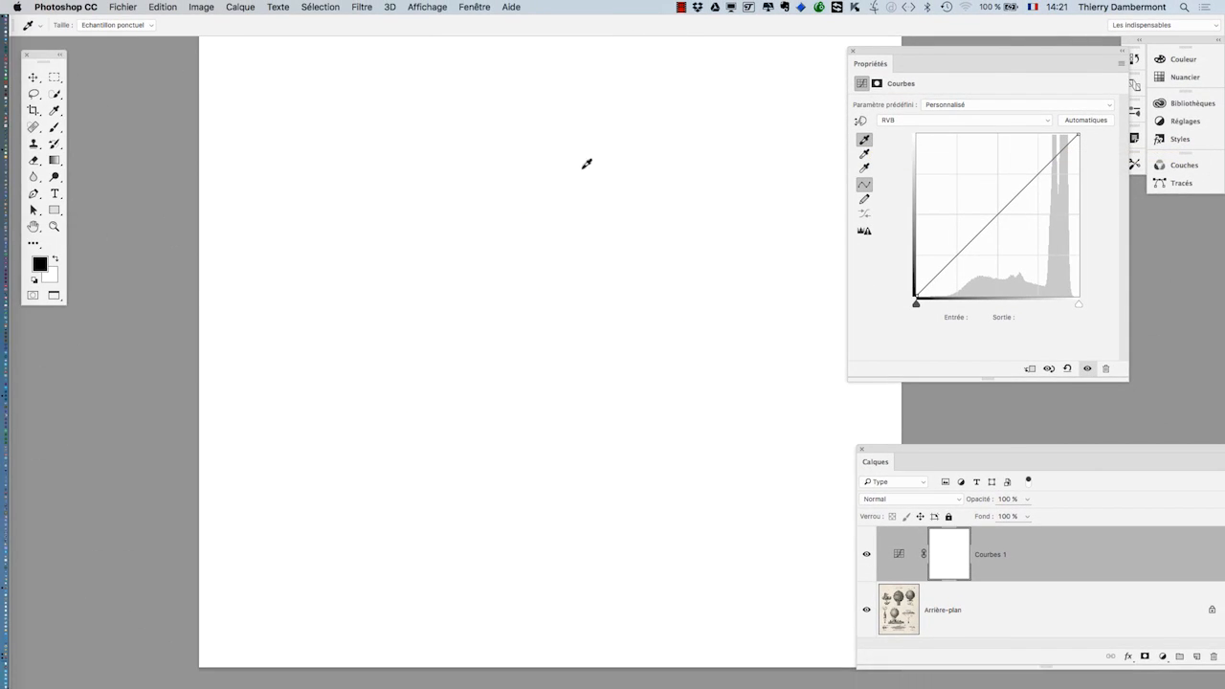
drag(582, 156, 583, 406)
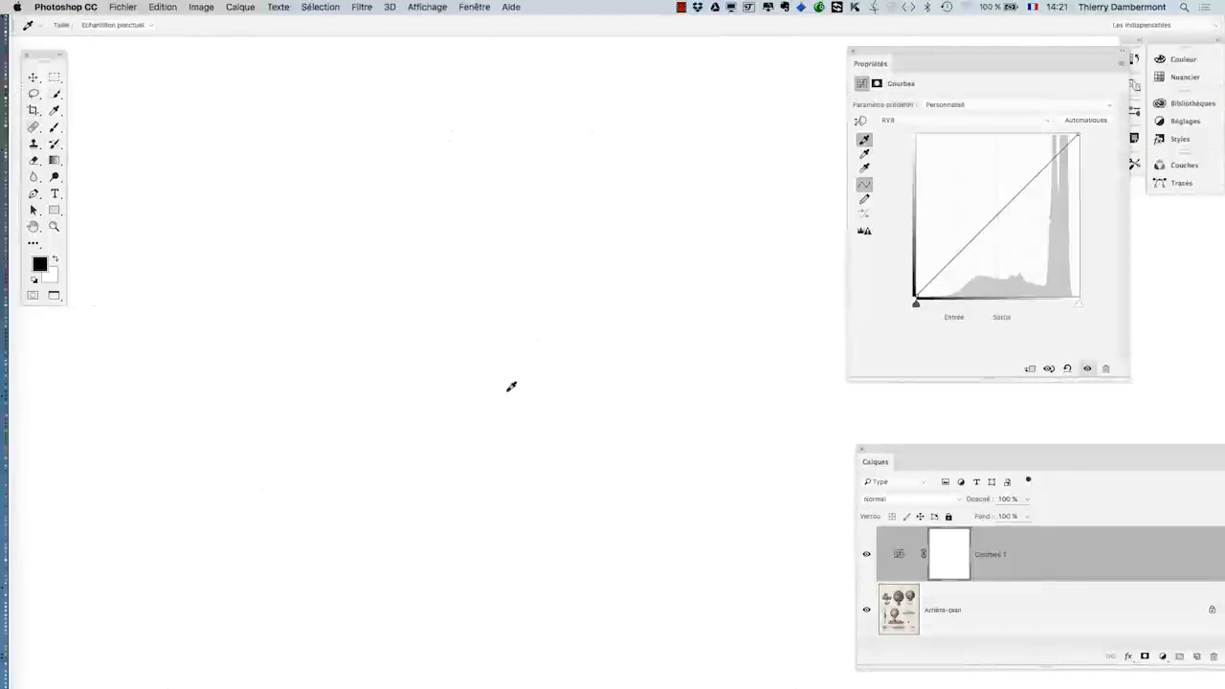
click(533, 404)
click(525, 408)
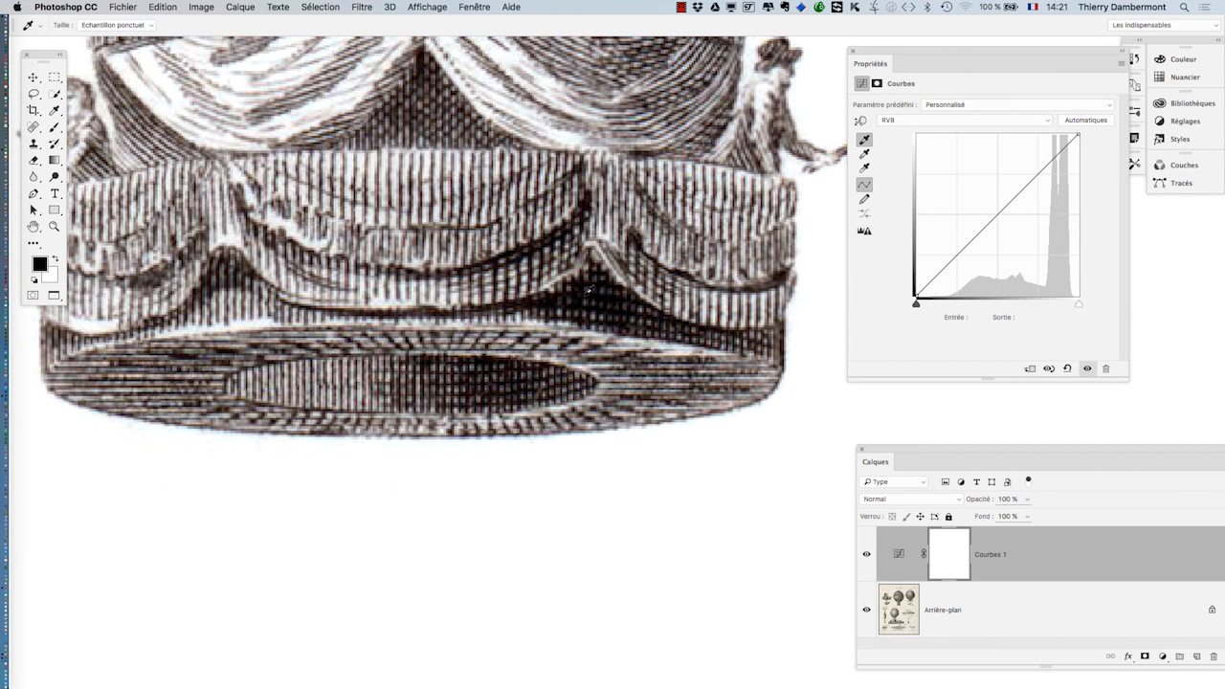
click(590, 289)
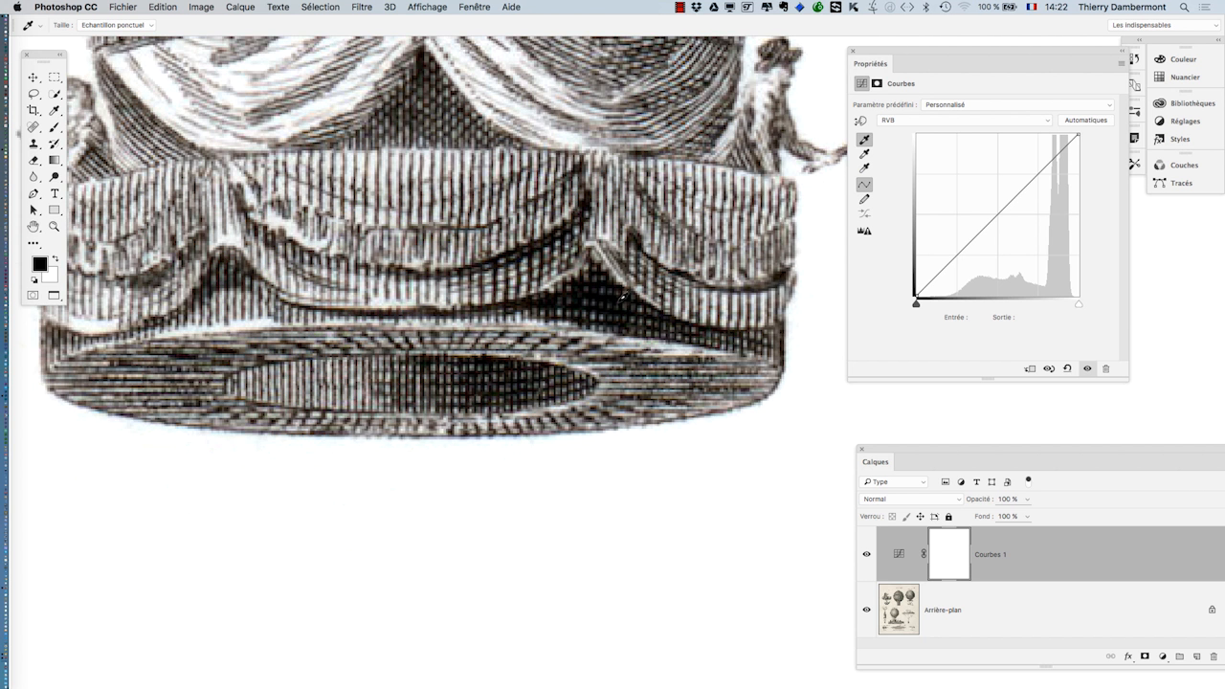
Inspect the Red channel's curve, return to the RGB curve and fit the whole image on screen.
click(897, 120)
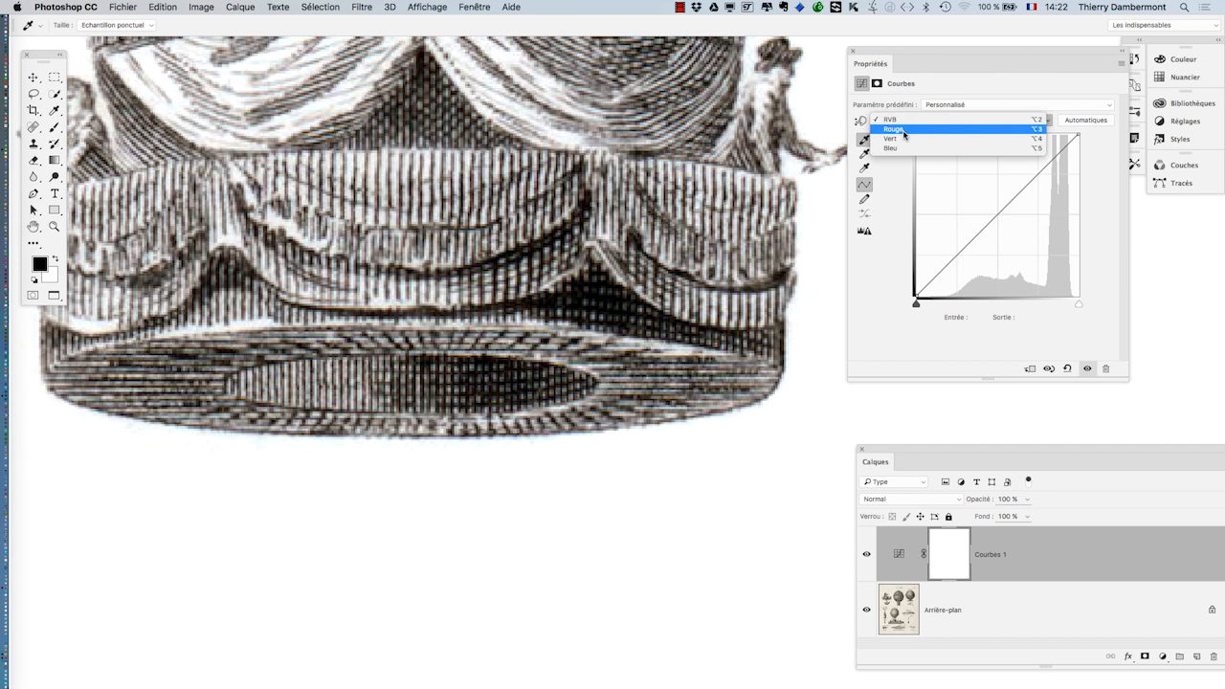
click(887, 133)
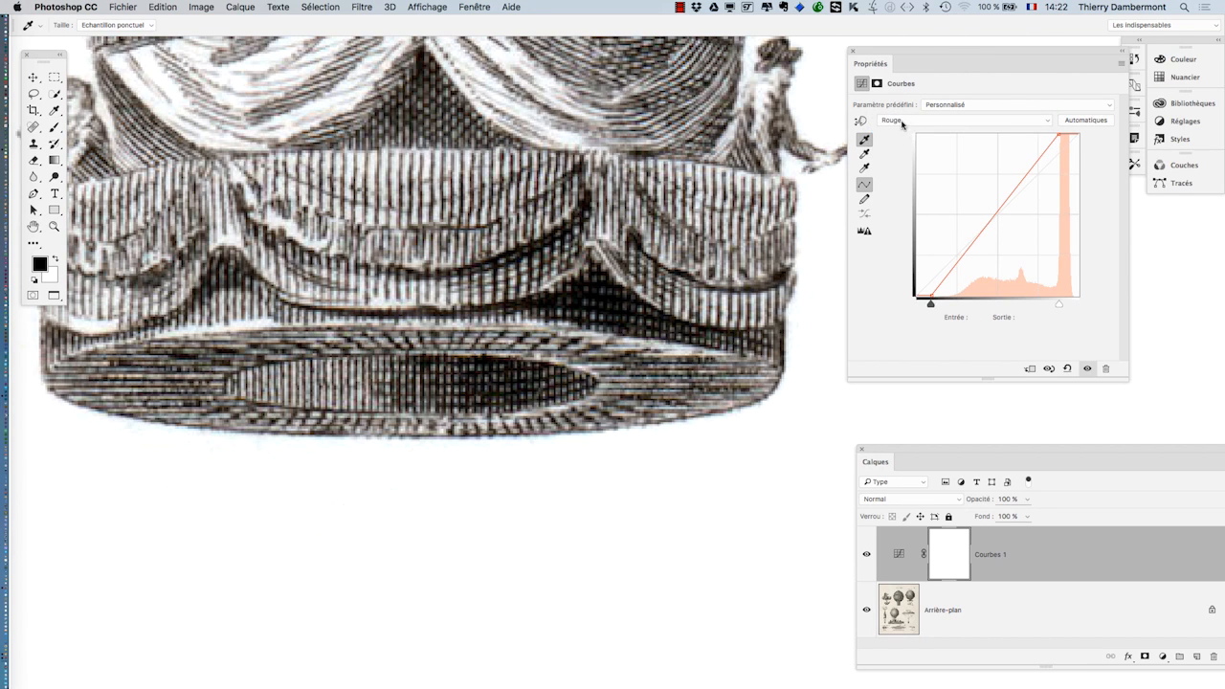
click(905, 121)
click(890, 110)
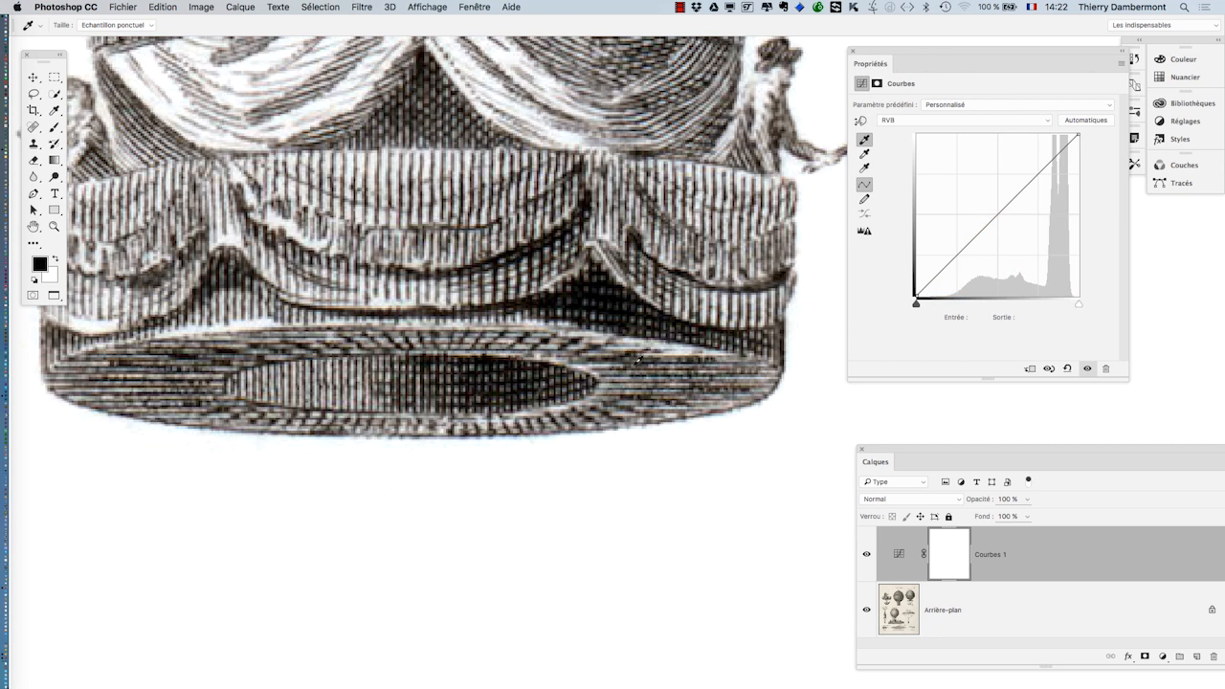
click(653, 421)
key(super+0)
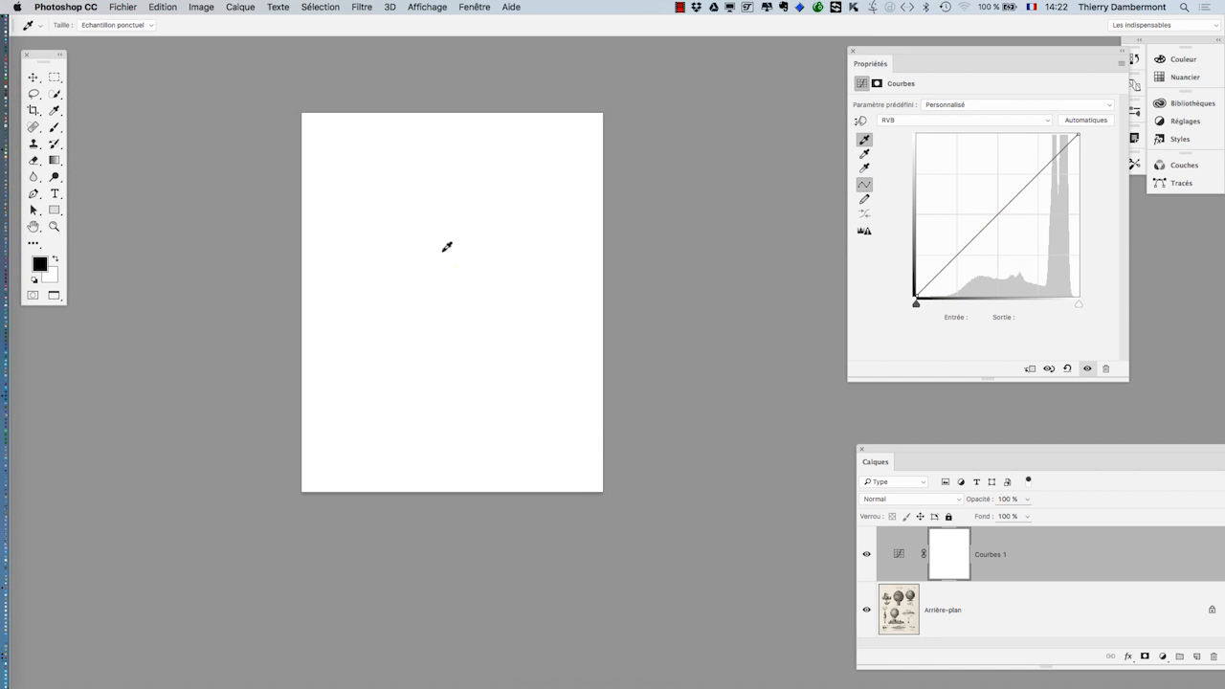
Compare the whole sheet with and without the Curves layer, and reposition the Layers panel beside the enlarged lower half of the engraving.
key(super+plus)
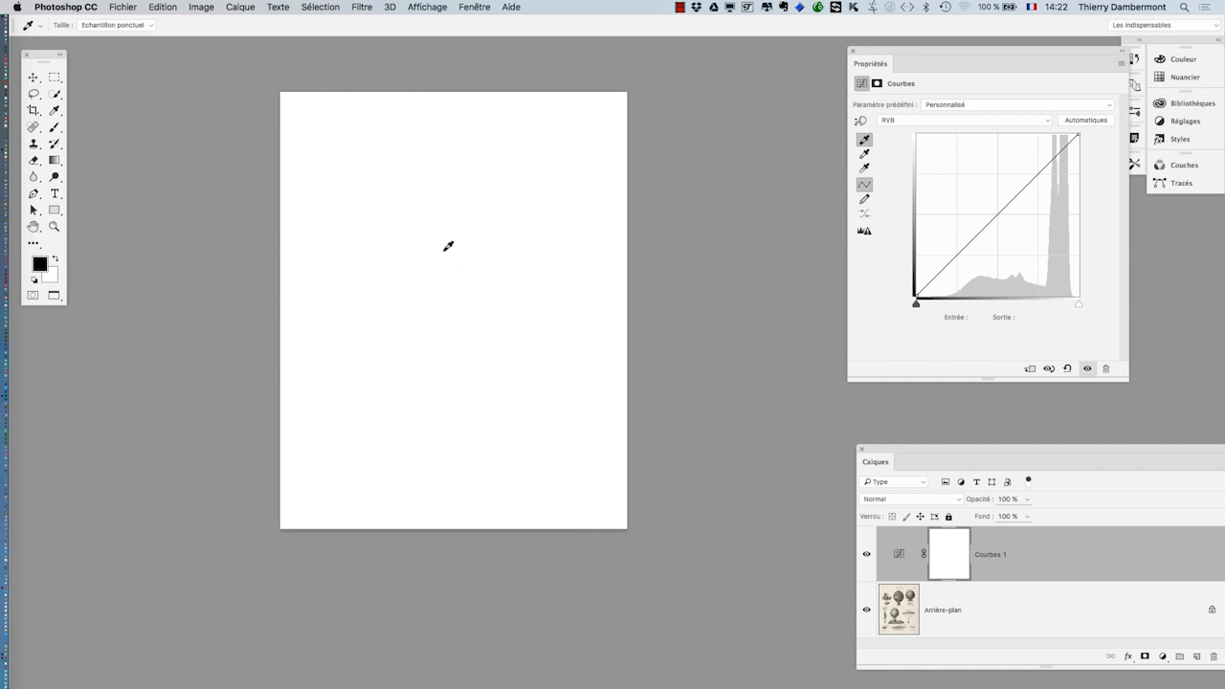
key(super+z)
click(868, 557)
click(868, 557)
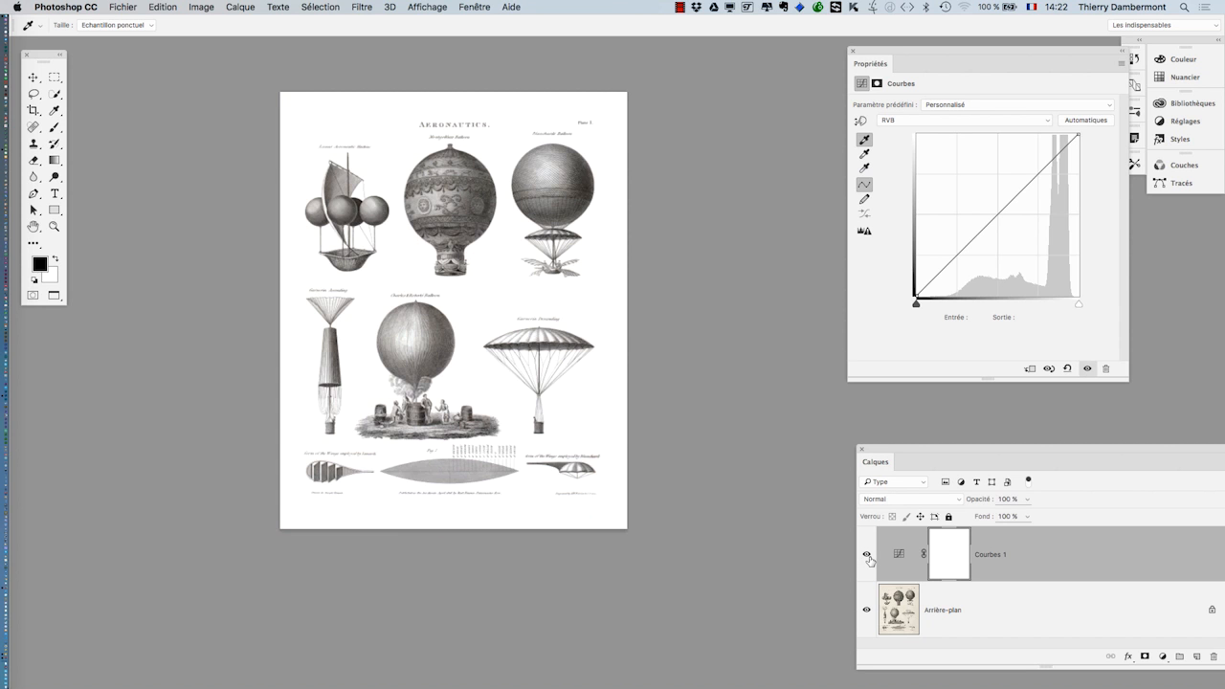
click(870, 561)
super+click(460, 369)
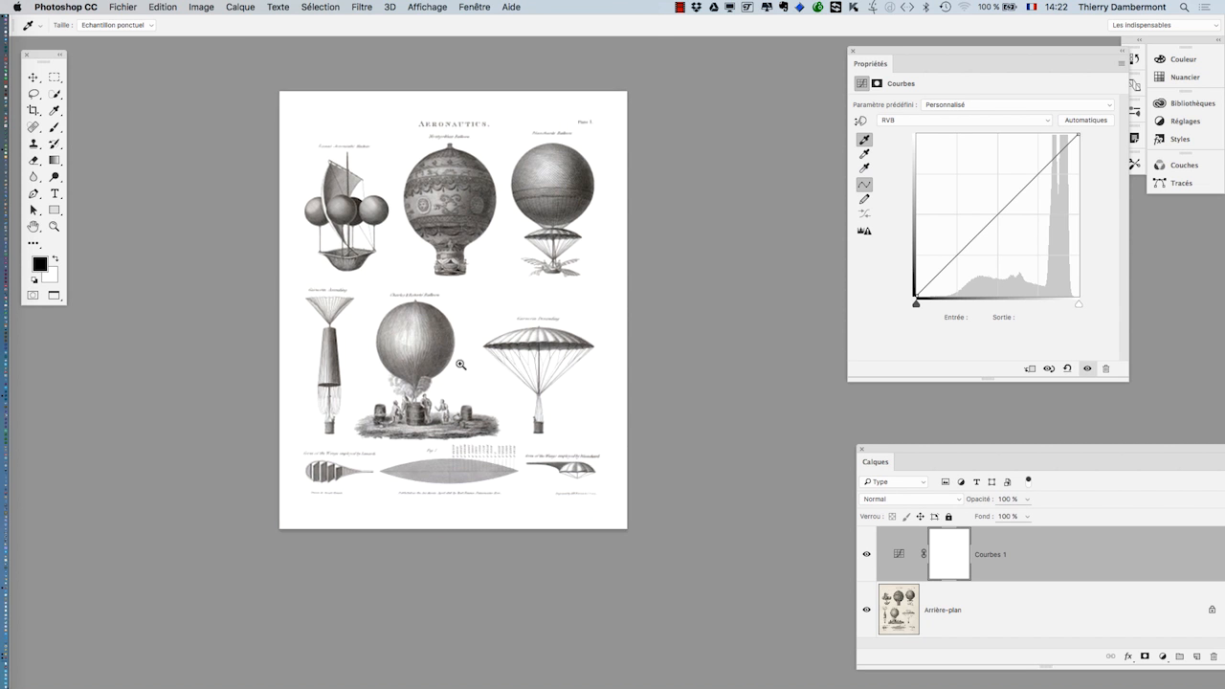
super+click(461, 369)
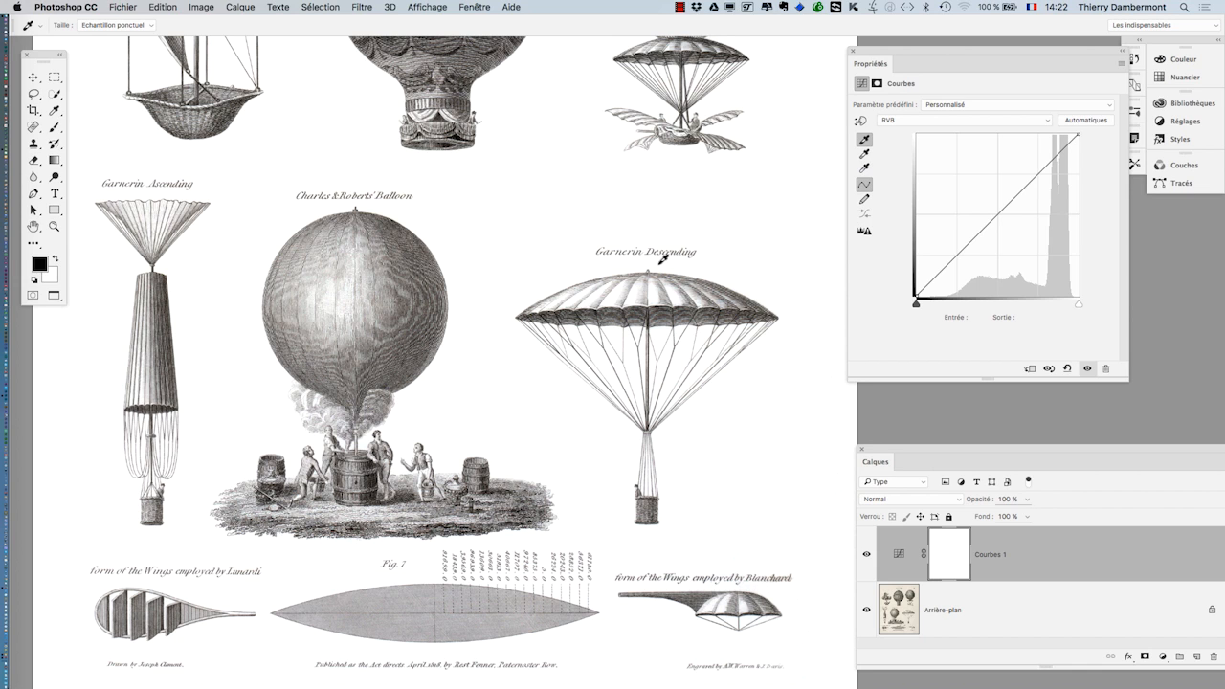
click(890, 519)
drag(933, 446, 863, 412)
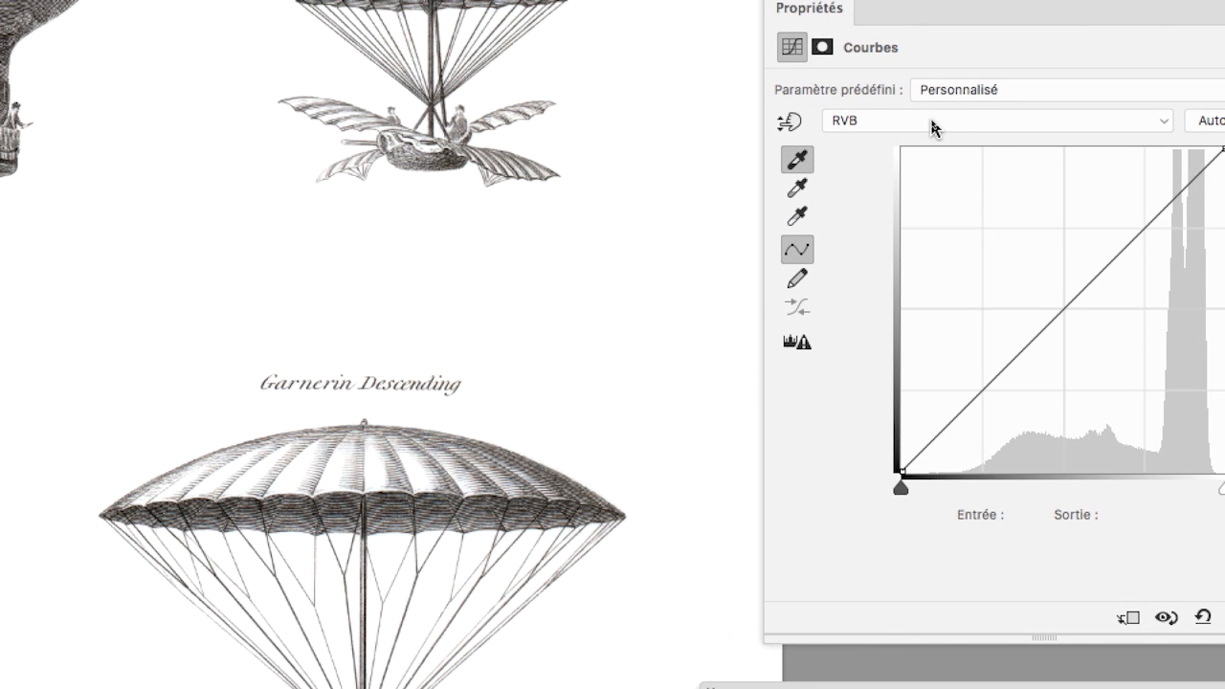
Review the Curves adjustment's Red, Green and Blue channel curves one after another and return to the composite RGB curve.
click(933, 127)
click(933, 128)
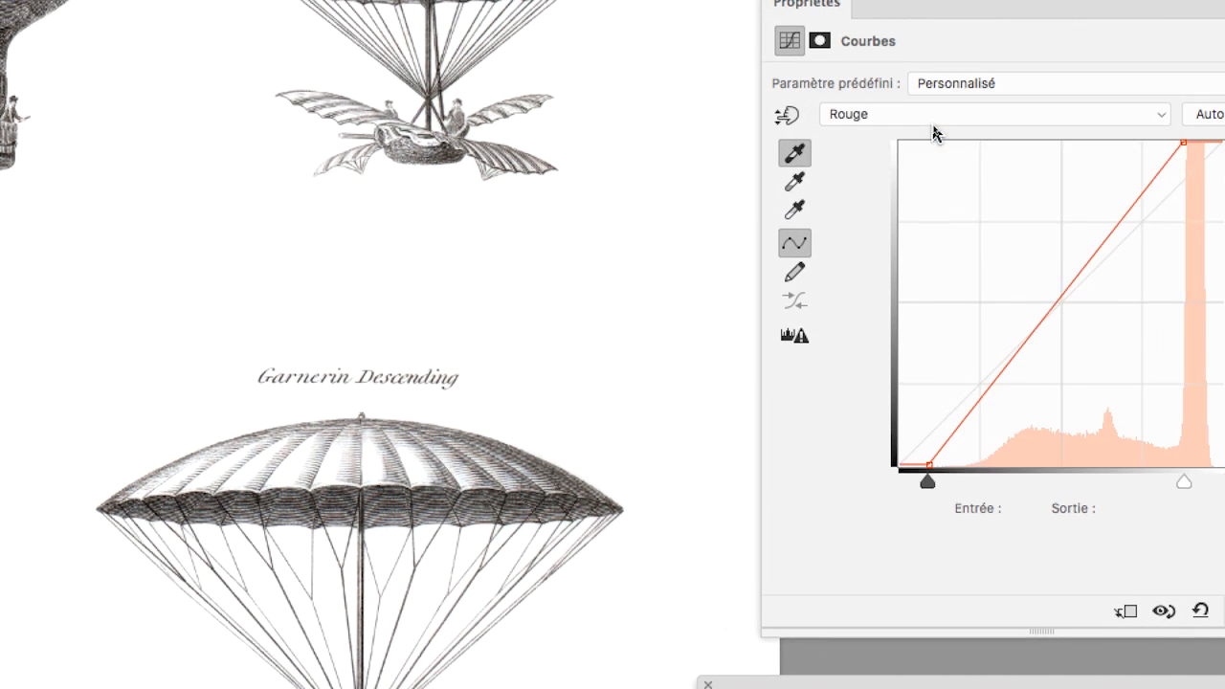
click(935, 129)
click(938, 127)
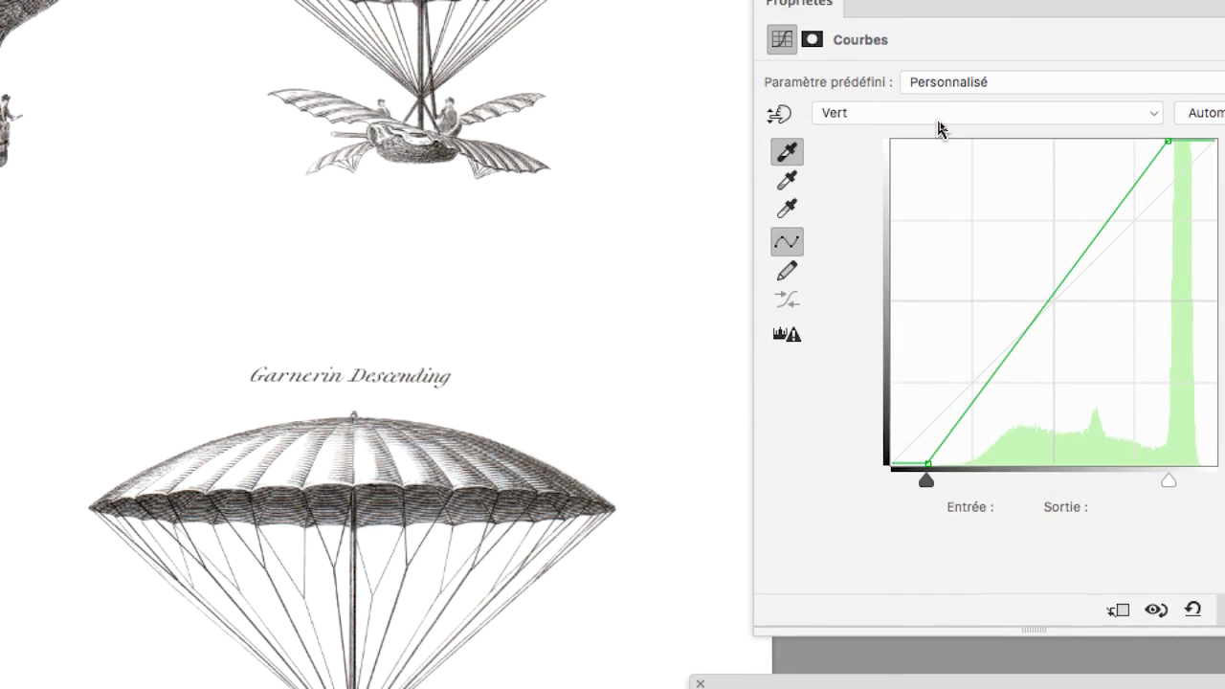
click(940, 125)
click(941, 128)
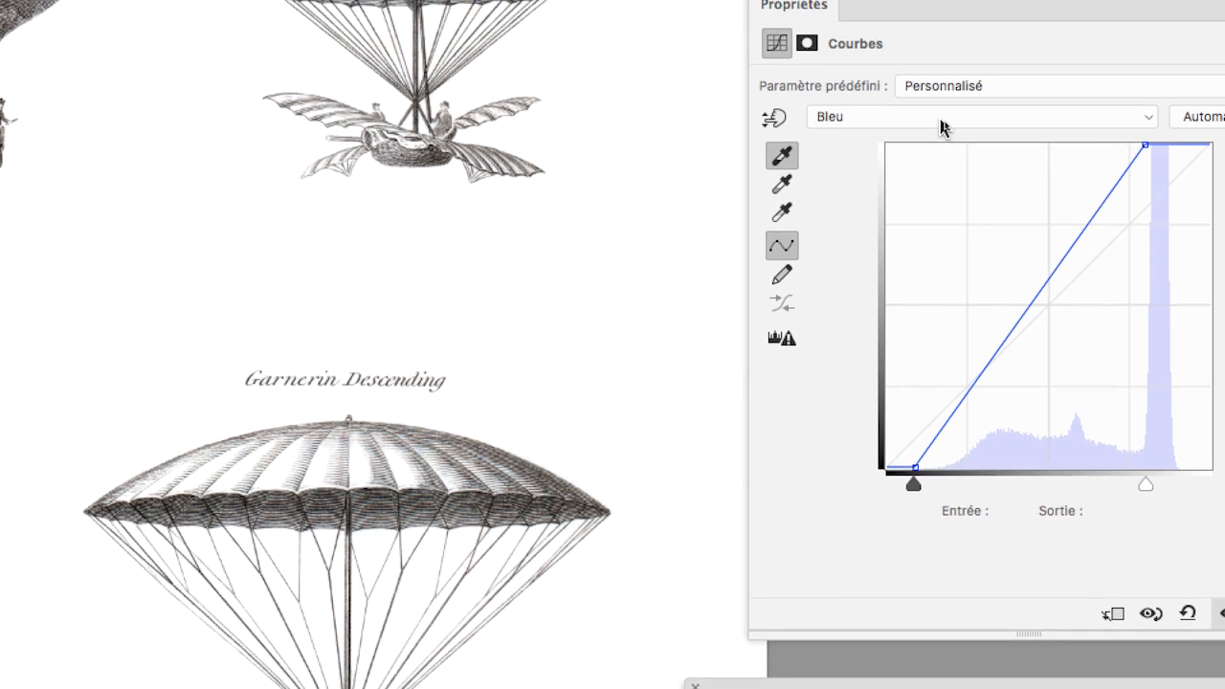
click(943, 124)
click(942, 101)
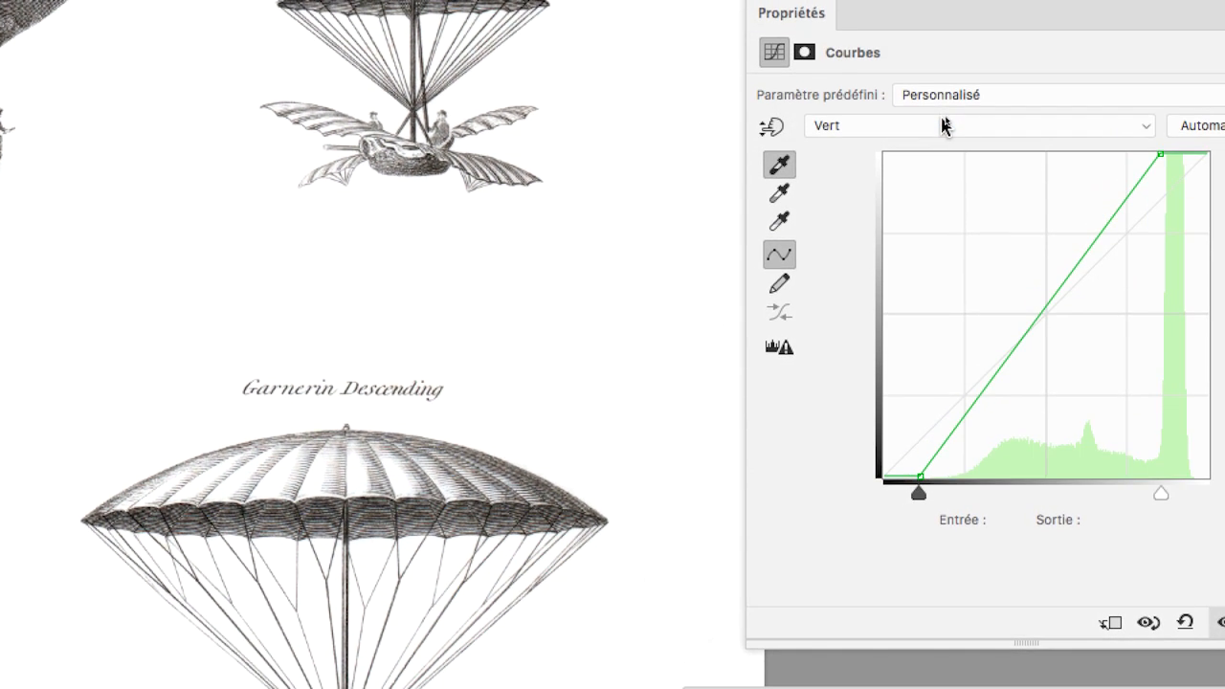
click(942, 118)
click(944, 106)
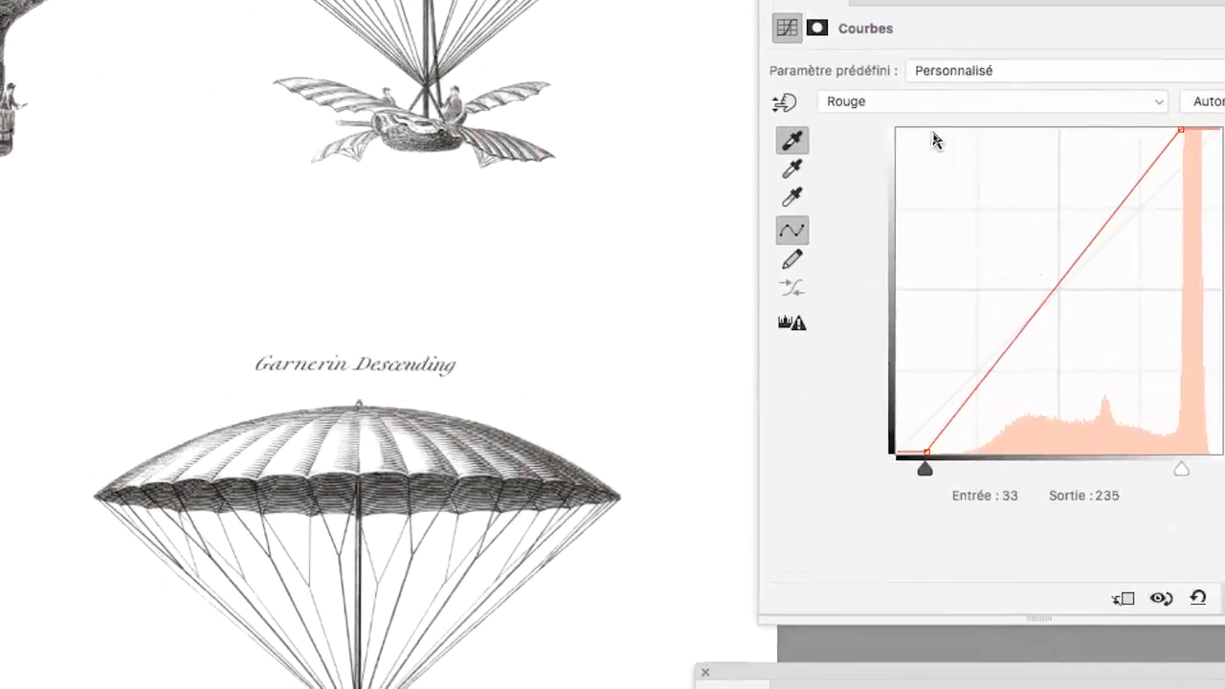
click(906, 103)
click(902, 89)
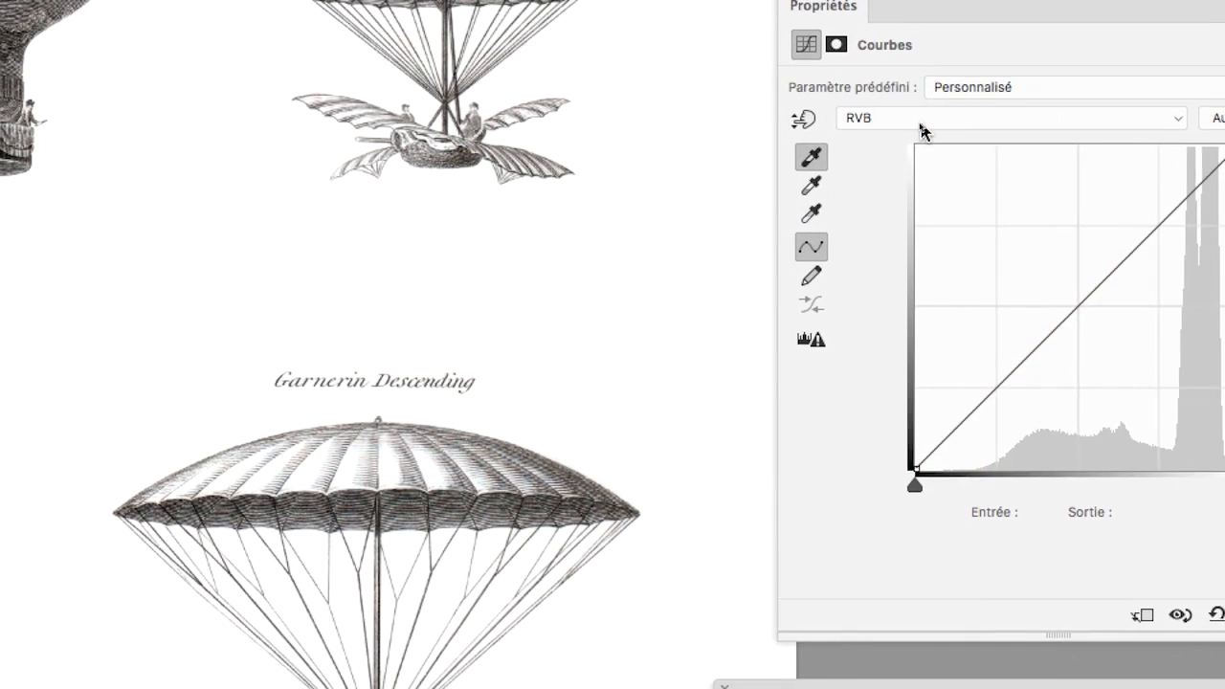
Examine the black point of the Red channel's curve and compare the balloons with and without the Curves layer, leaving it visible.
click(923, 127)
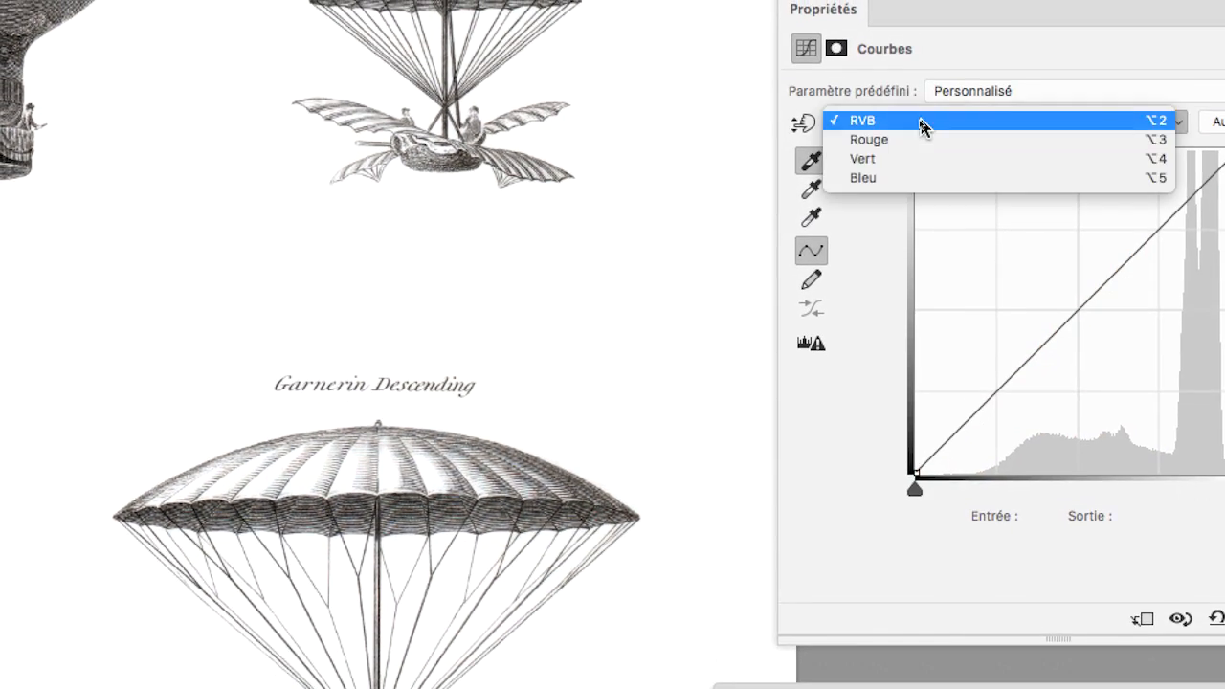
click(925, 131)
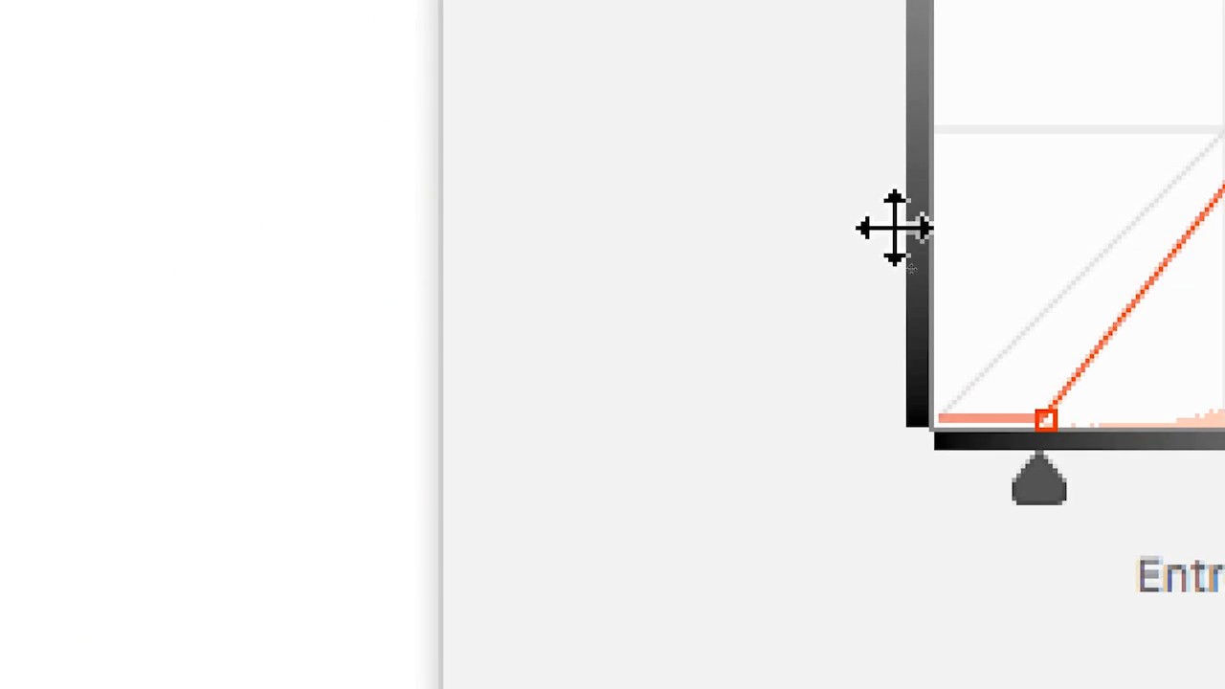
drag(1045, 419, 1054, 418)
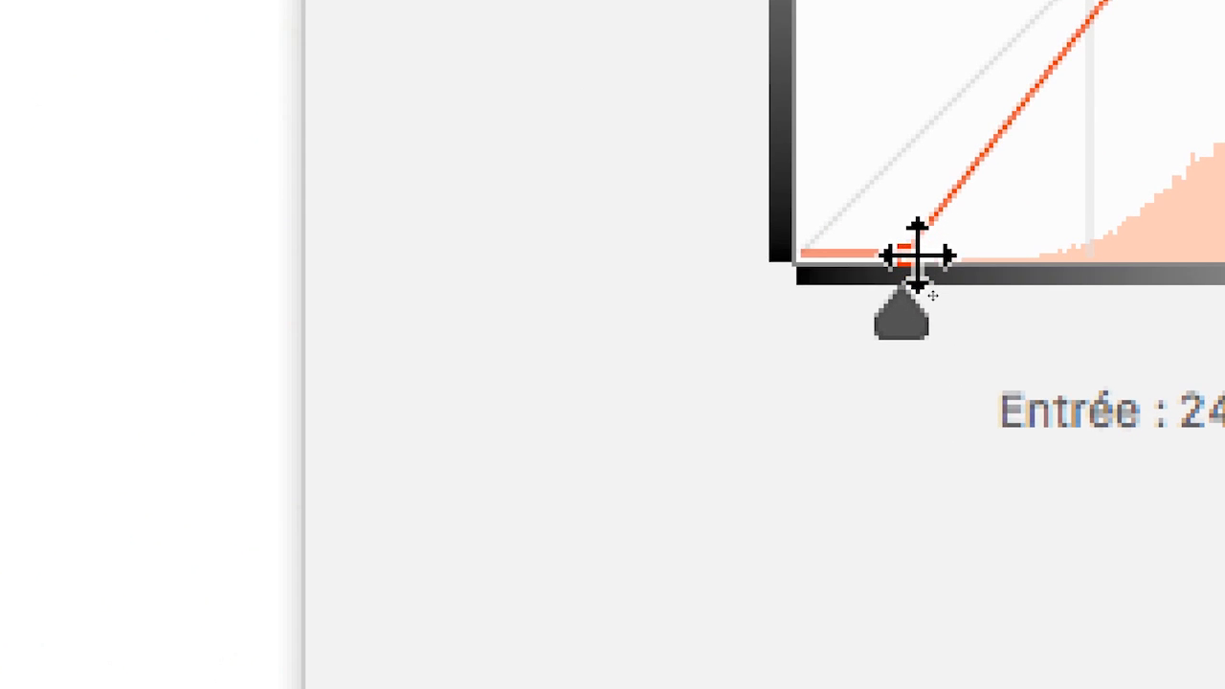
mouse_move(917, 254)
mouse_down()
mouse_move(836, 254)
mouse_move(894, 254)
mouse_up()
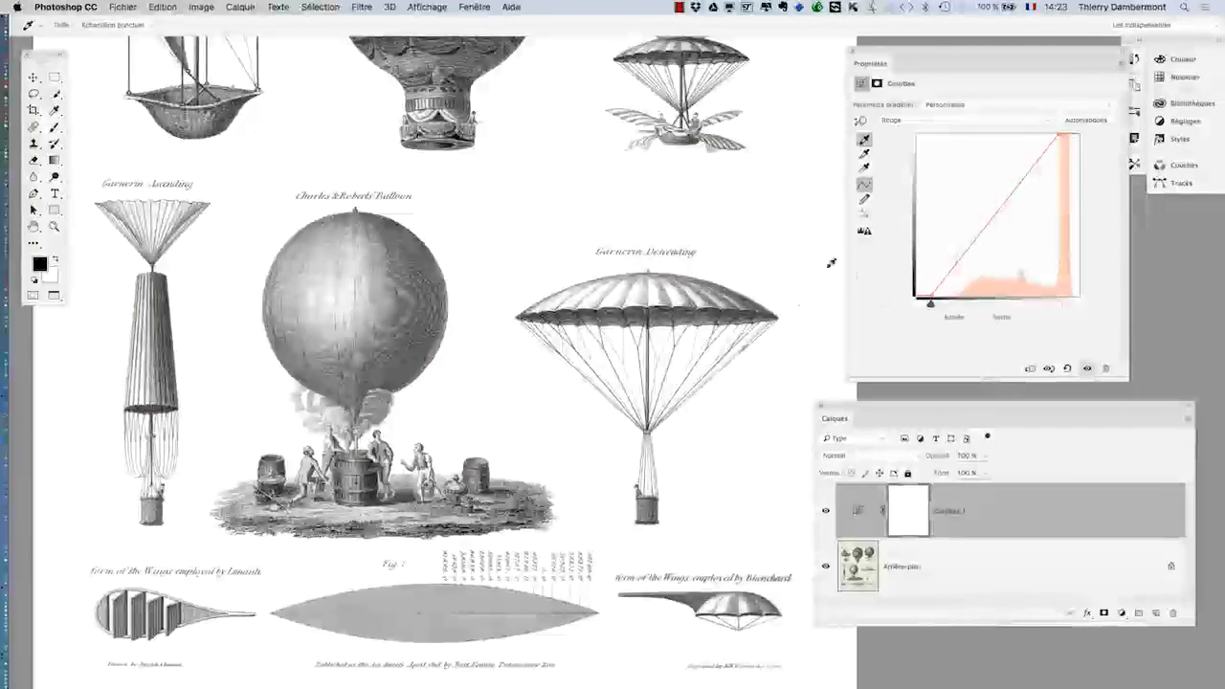
click(829, 517)
click(829, 517)
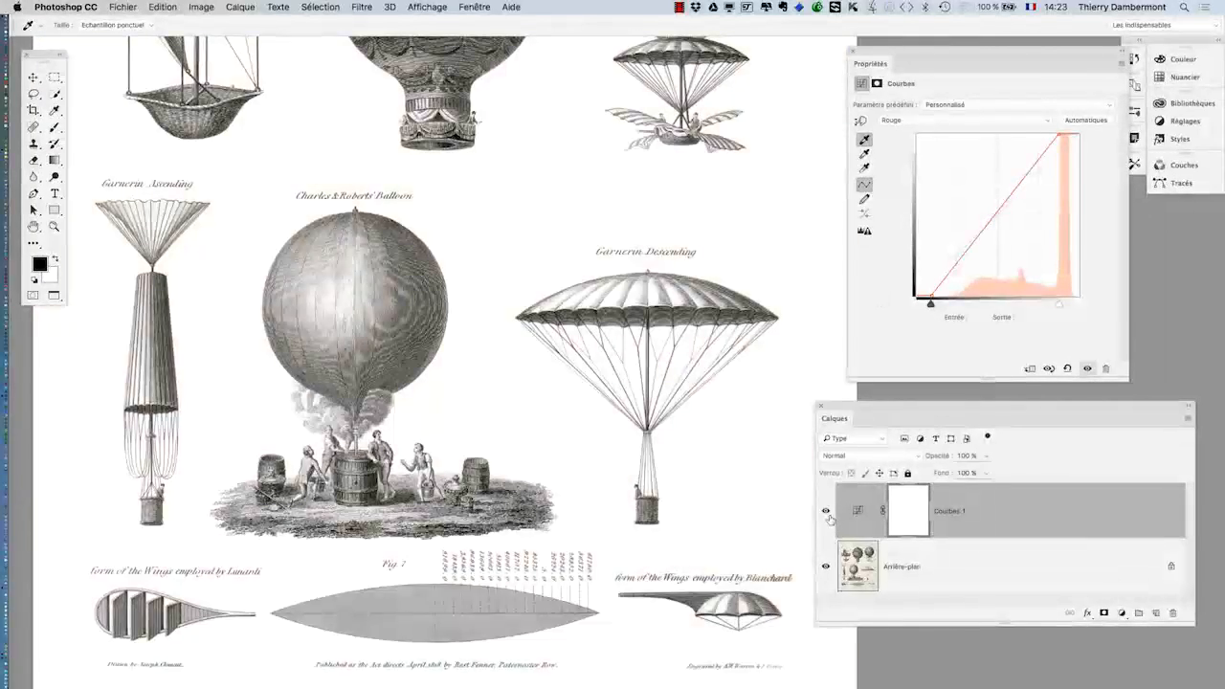
click(829, 517)
click(829, 517)
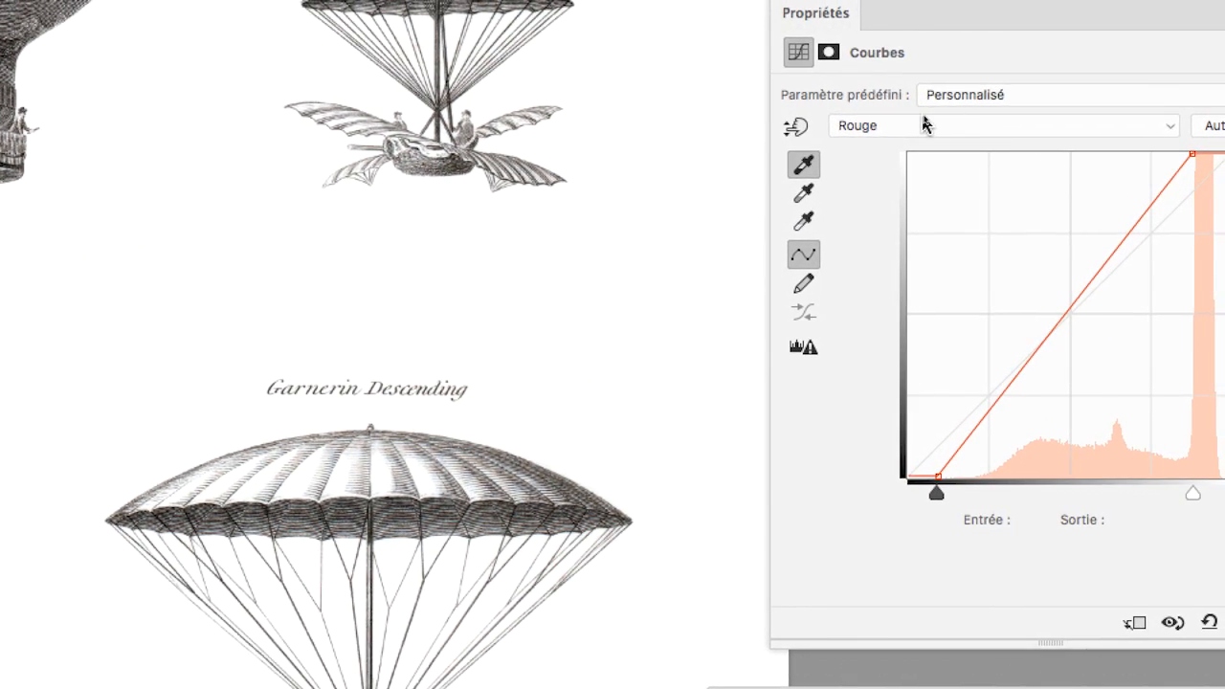
Review the Green and Blue channel curves again and go back to the Red channel's curve.
click(921, 123)
click(928, 140)
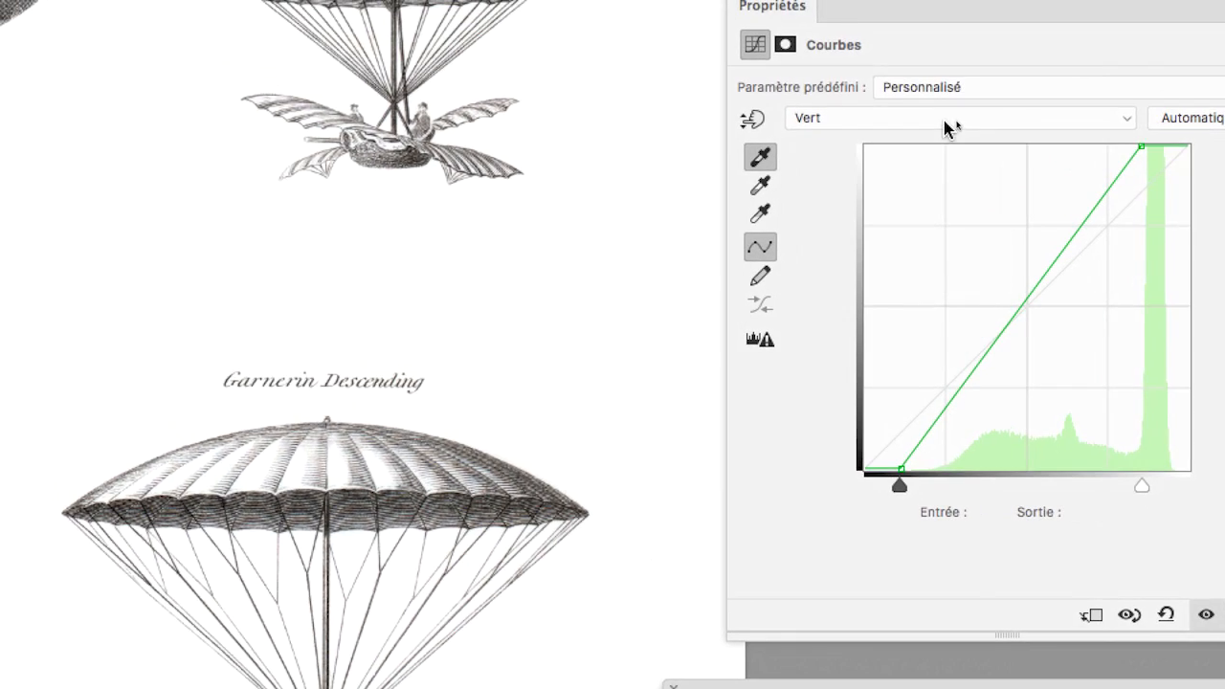
click(966, 91)
click(948, 130)
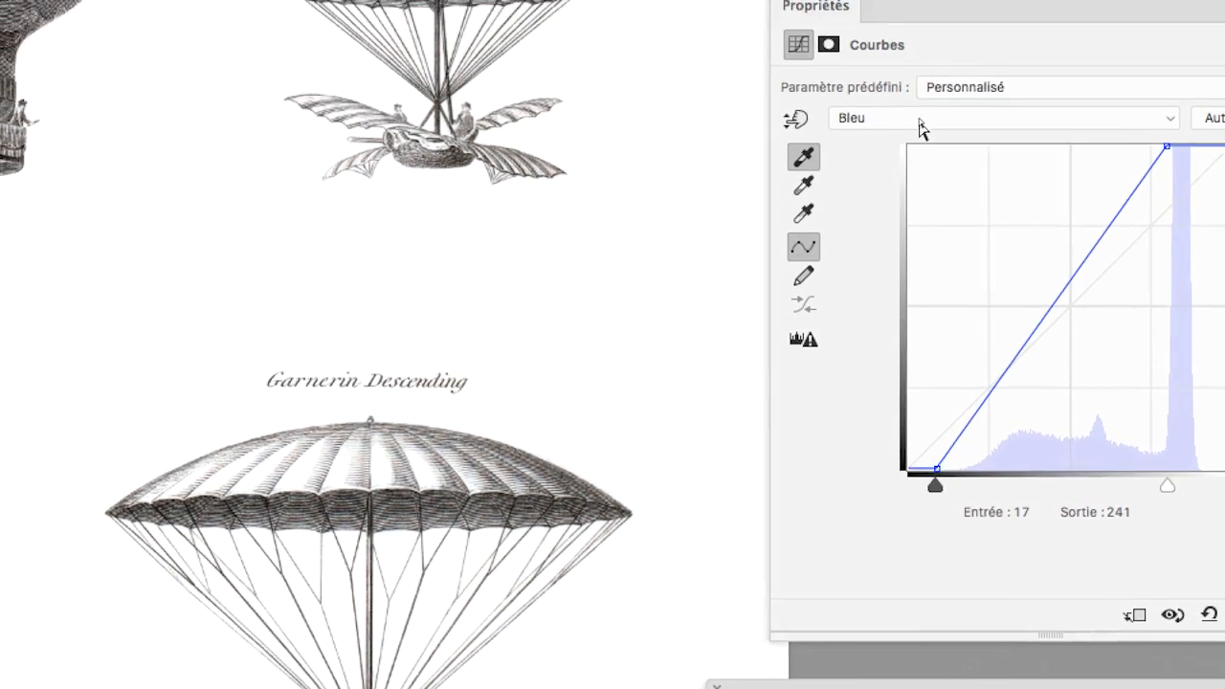
click(864, 1)
click(917, 113)
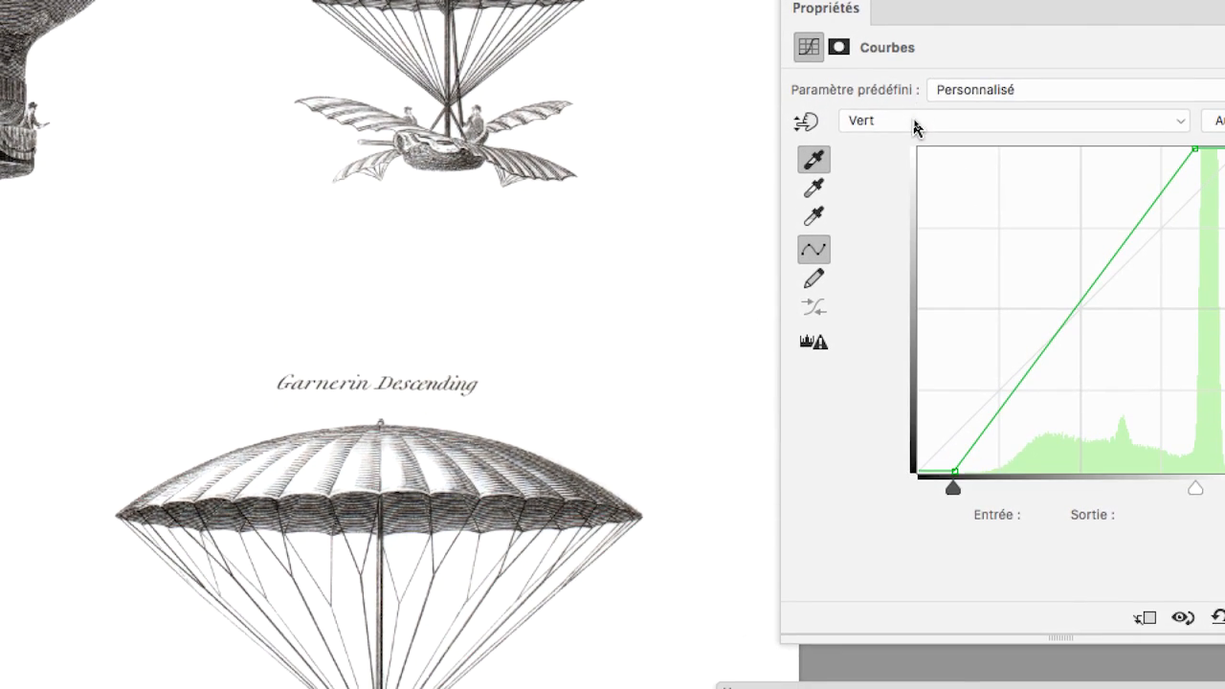
click(916, 133)
click(917, 102)
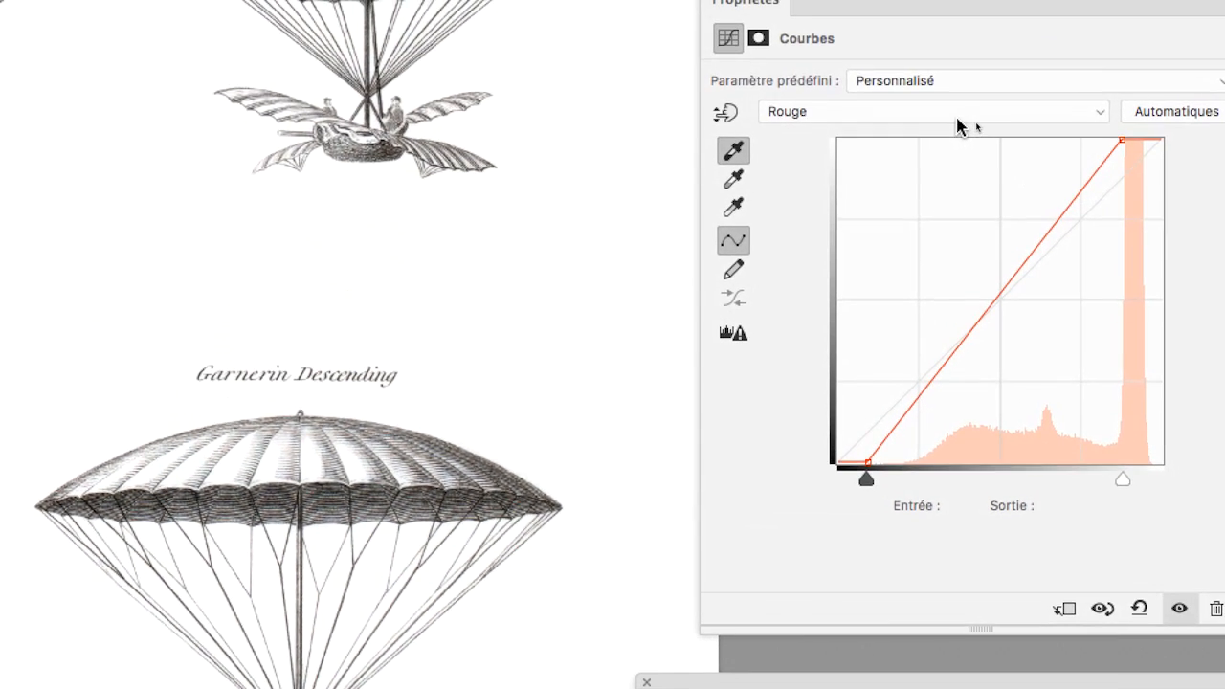
Darken the midtones by adding a point to the composite RGB curve and setting it to input 173, output 139.
click(960, 115)
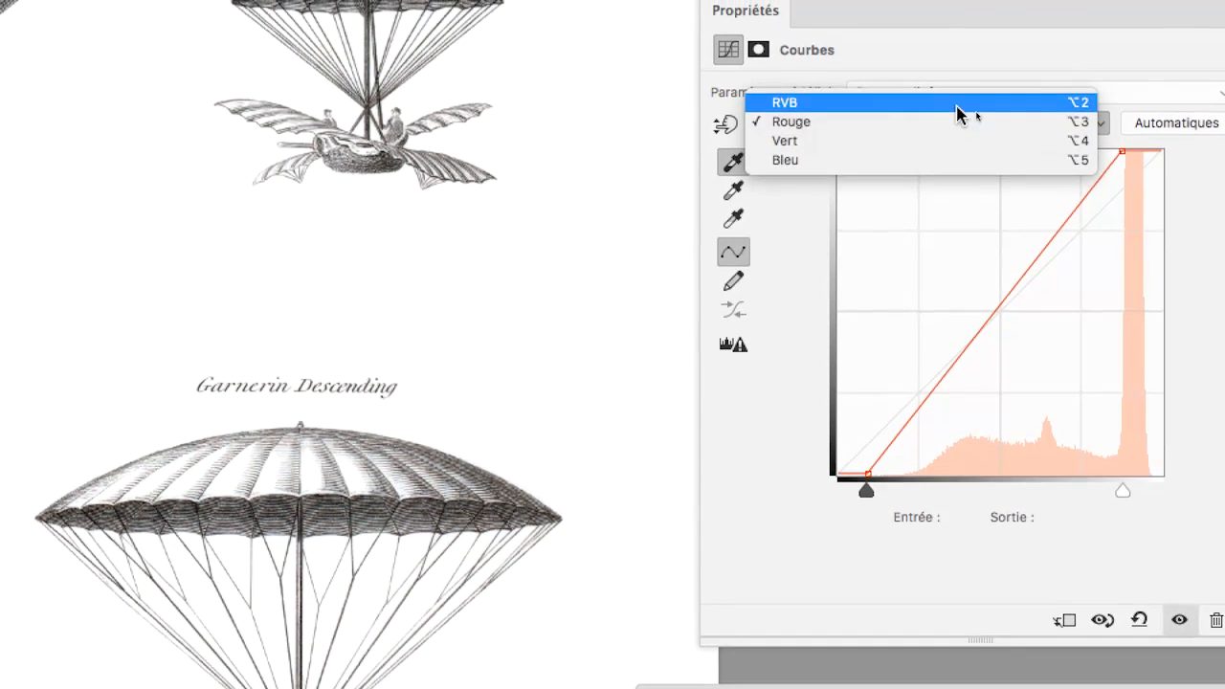
click(957, 102)
drag(962, 191, 953, 123)
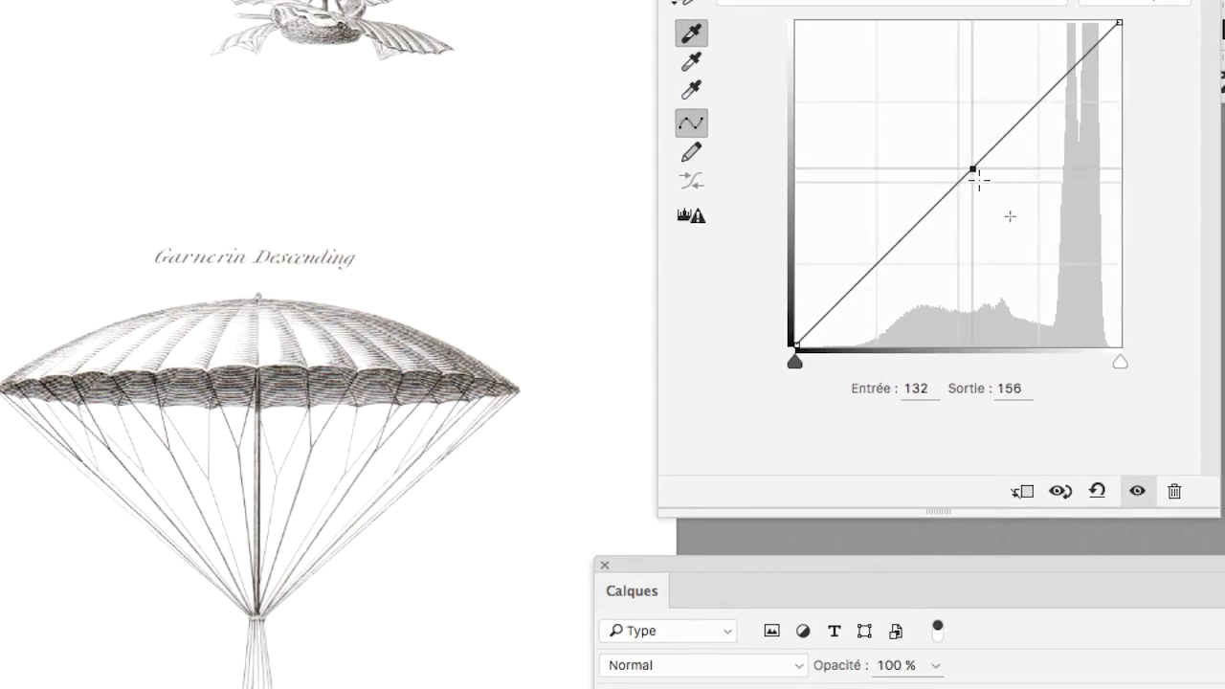
mouse_move(975, 170)
mouse_down()
mouse_move(993, 207)
mouse_move(995, 173)
mouse_up()
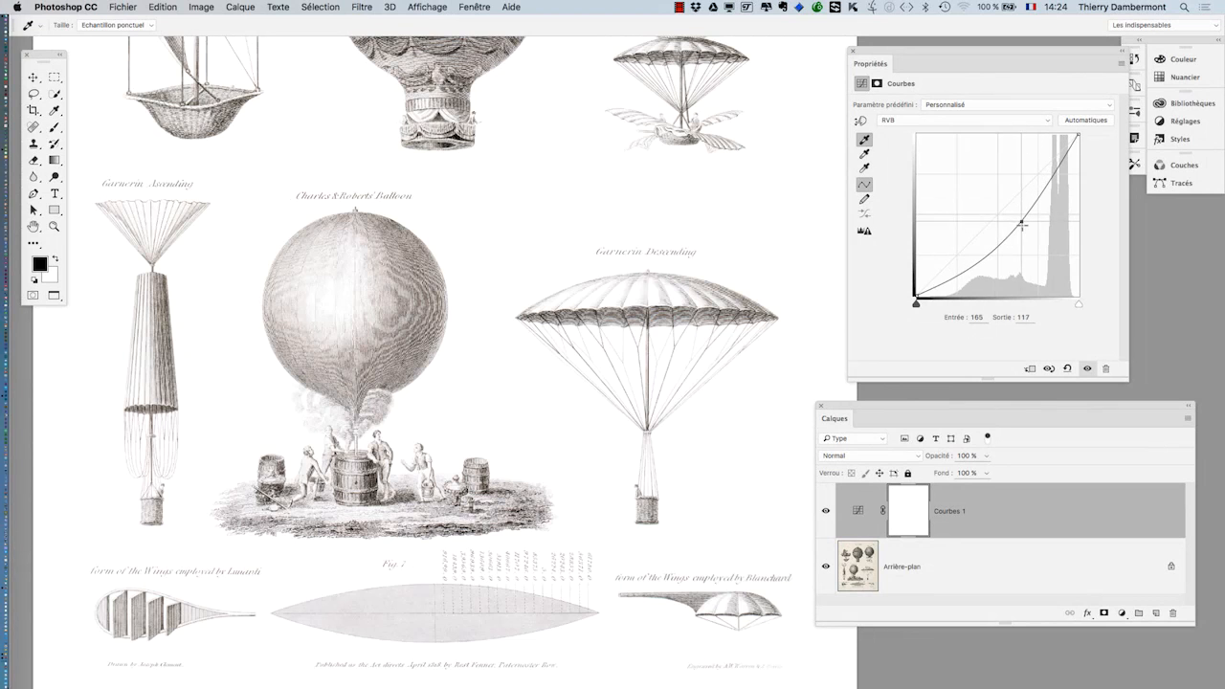
drag(1021, 224, 1026, 207)
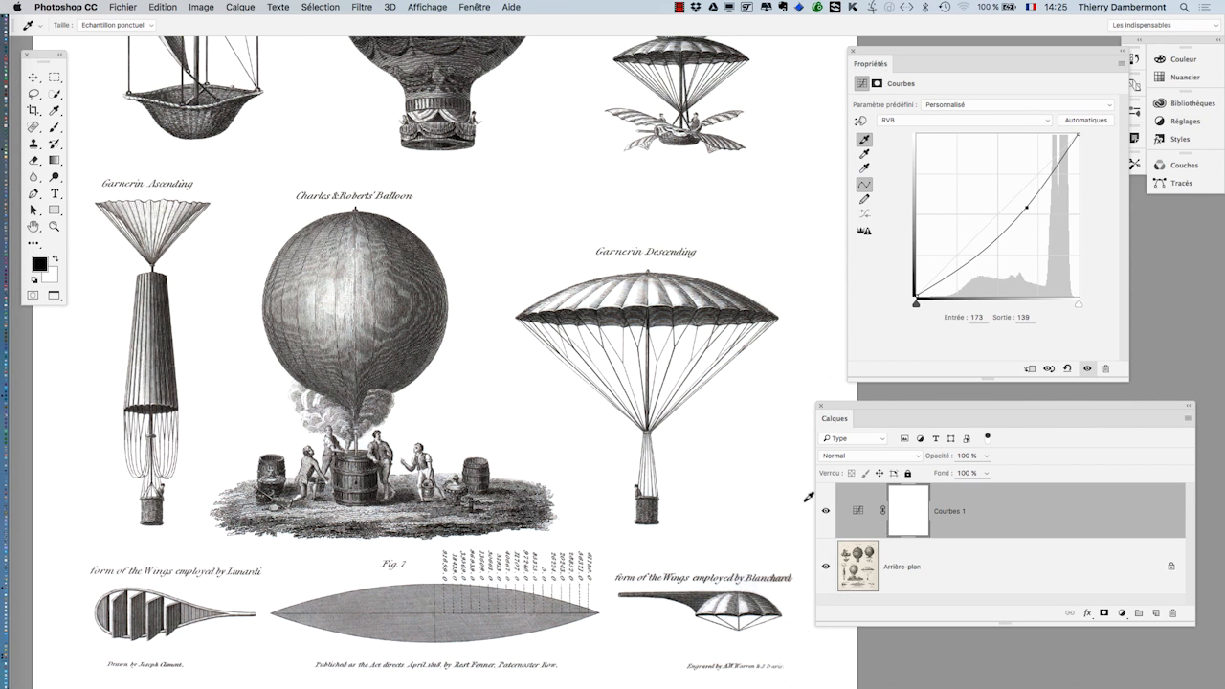
Compare the Charles & Roberts' Balloon scene before and after the Curves correction at closer range, leaving the layer visible.
scroll(449, 497, up, 2)
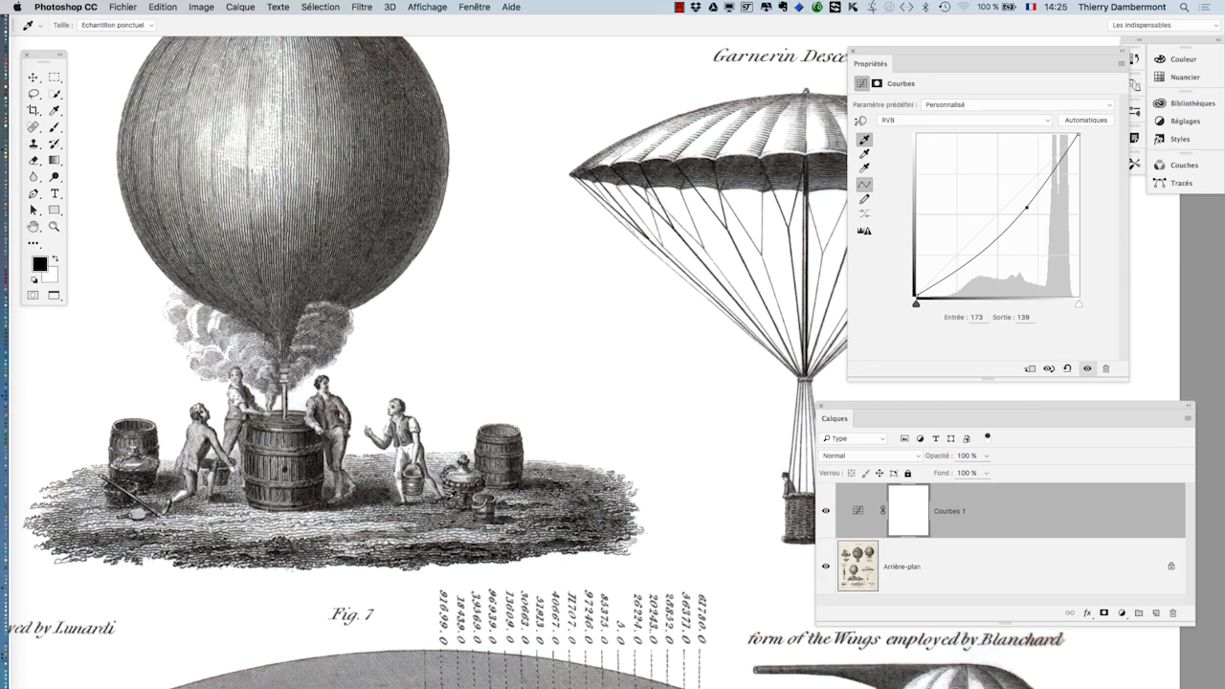
click(827, 512)
click(827, 513)
scroll(238, 405, up, 2)
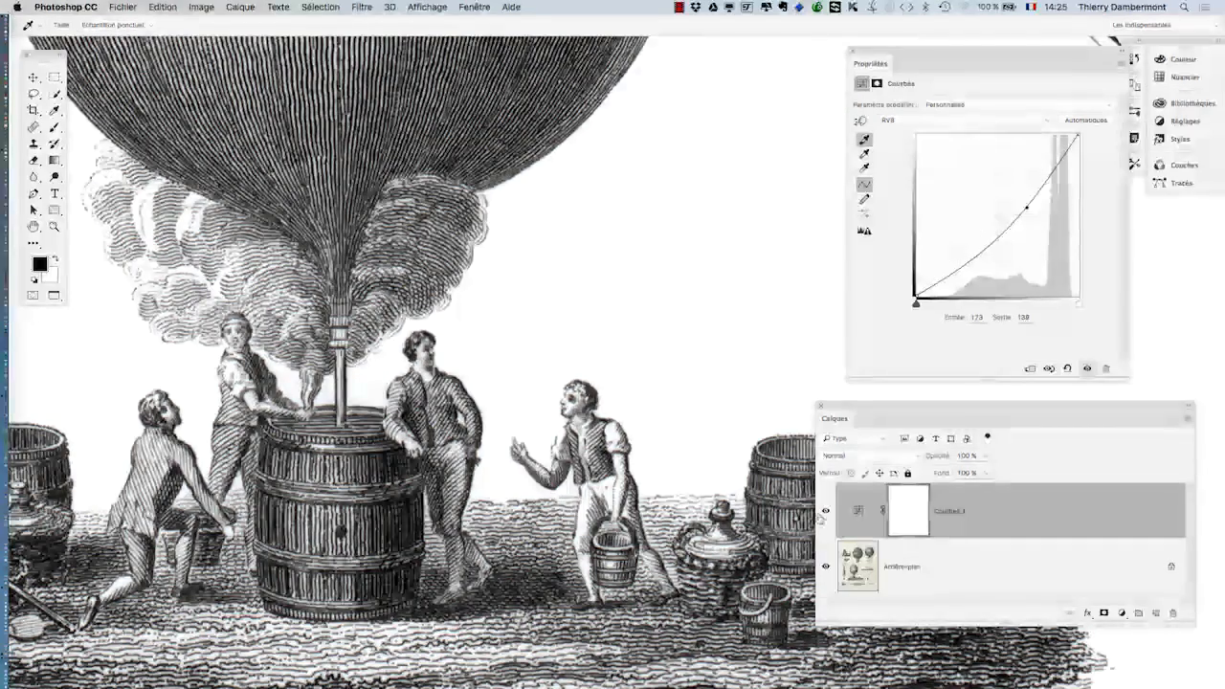
click(826, 511)
click(825, 512)
click(825, 513)
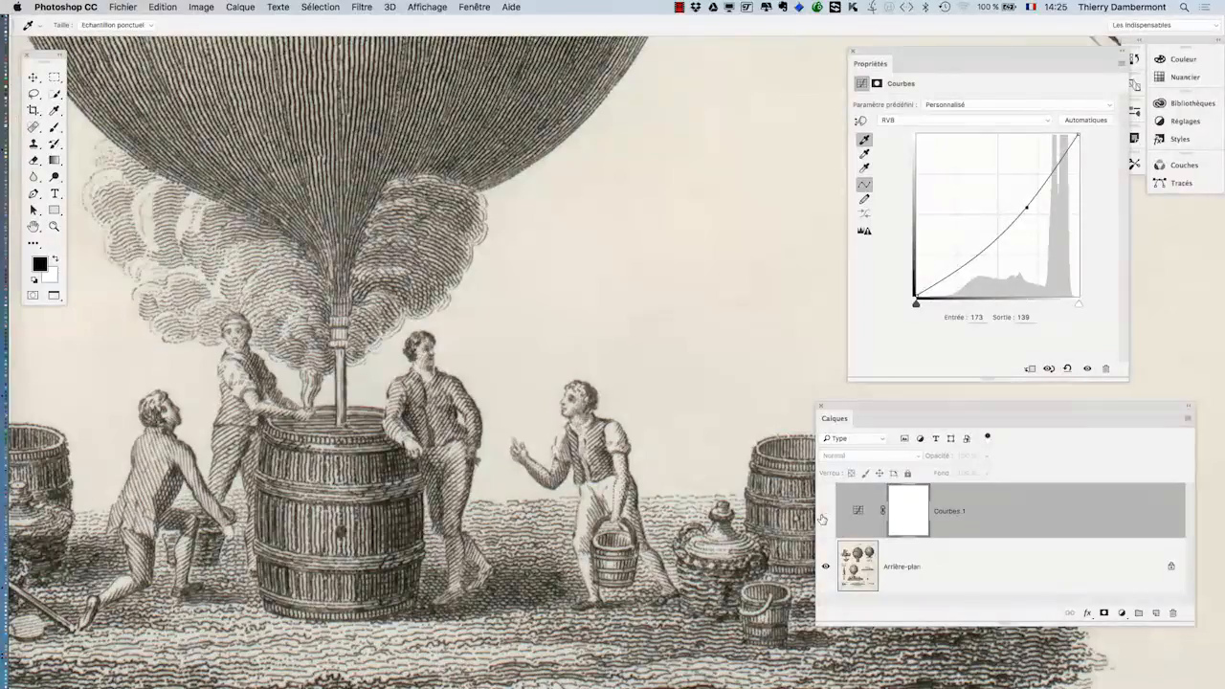
click(825, 512)
click(825, 513)
click(824, 513)
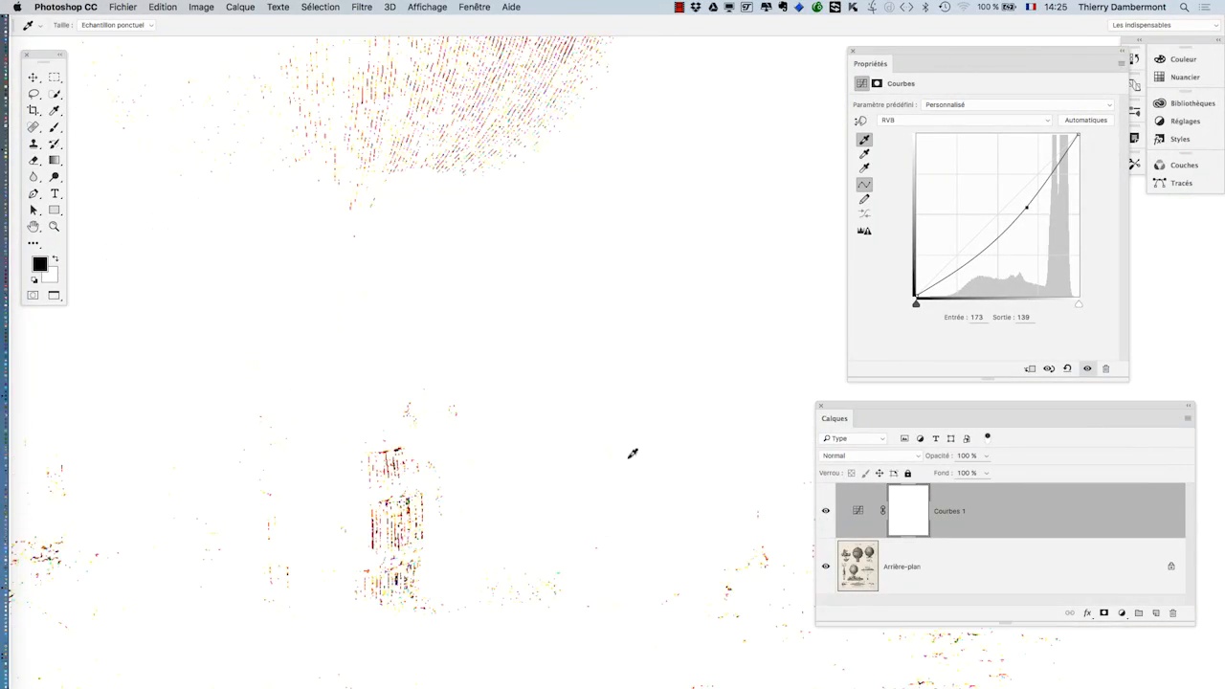
Examine the fine hatching of the barrel, smoke and standing men close up, with and without the Curves layer.
scroll(514, 412, up, 3)
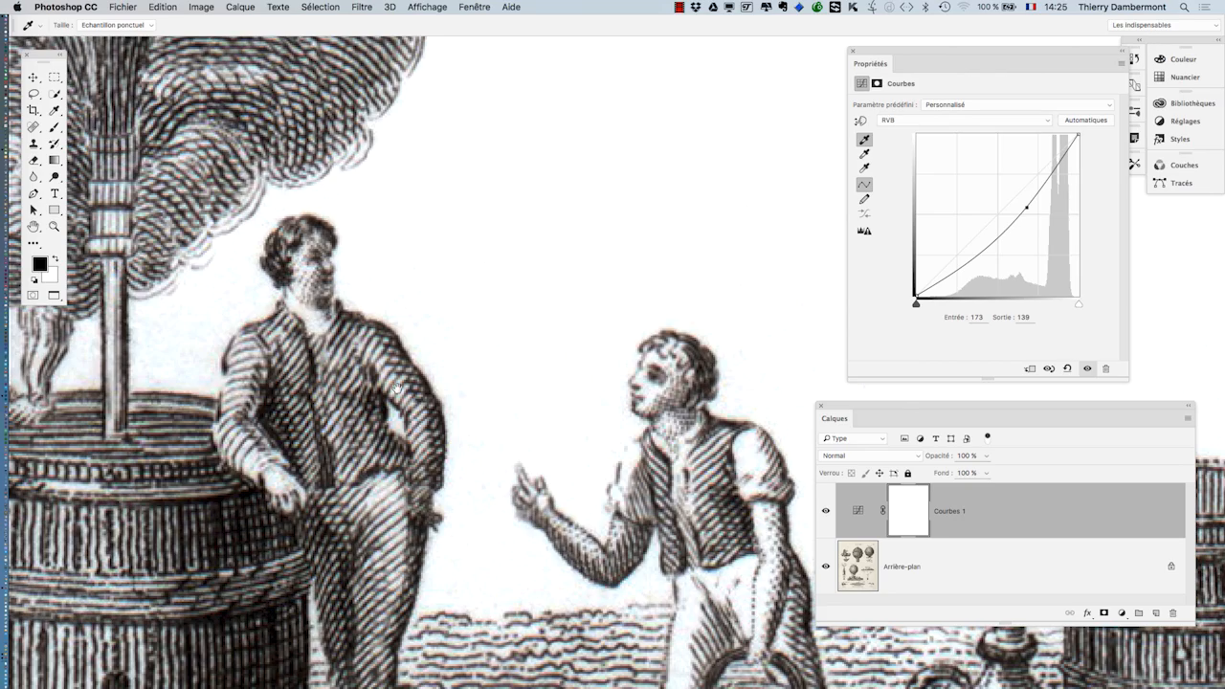
scroll(397, 387, left, 5)
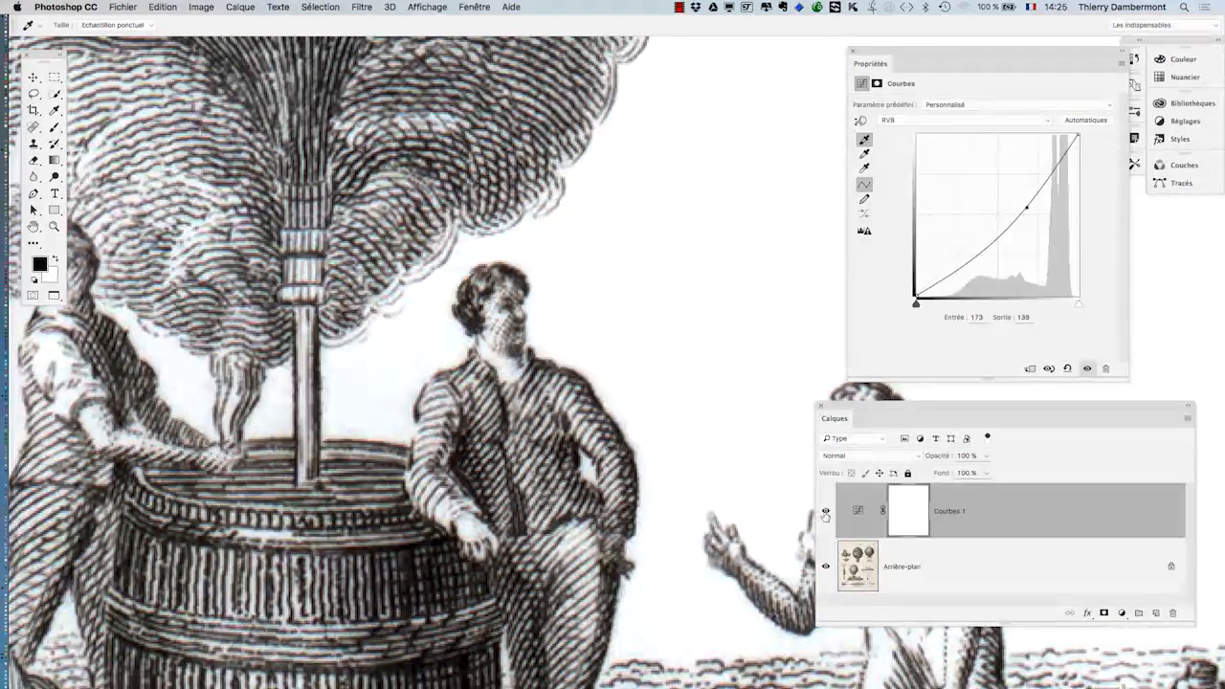
click(825, 512)
click(825, 512)
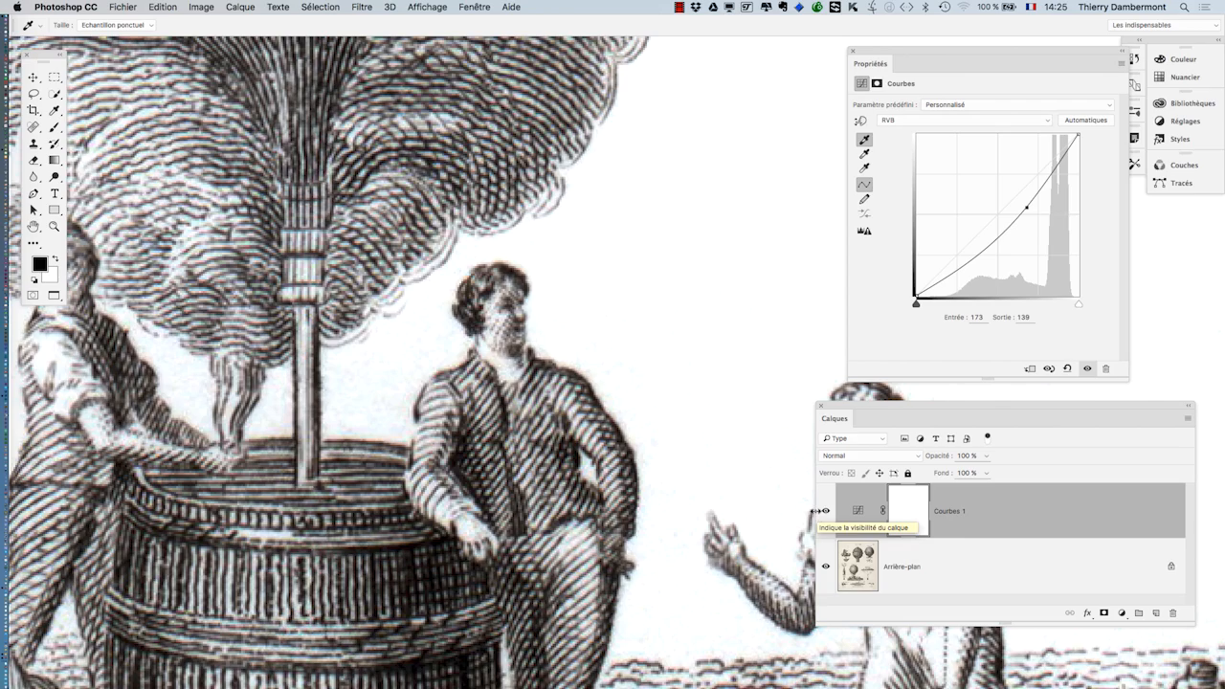
click(825, 512)
click(825, 512)
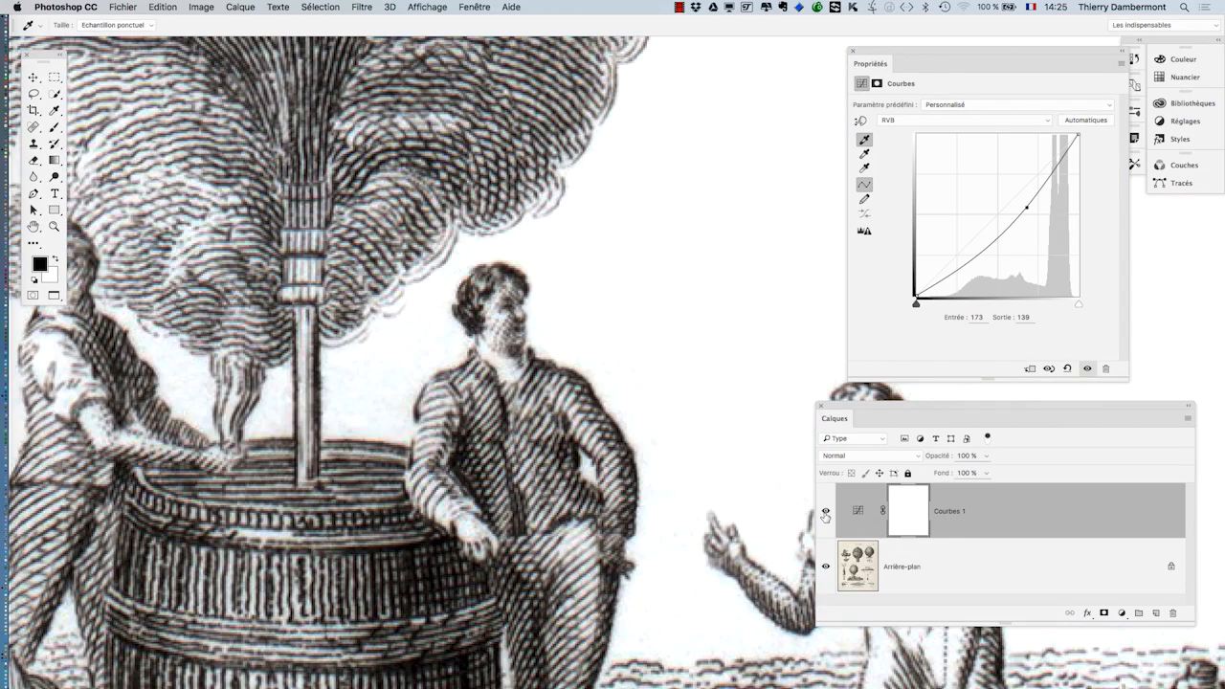
click(825, 514)
click(825, 514)
Start saving the corrected engraving as a separate file in layered Photoshop format.
click(765, 498)
scroll(766, 500, down, 2)
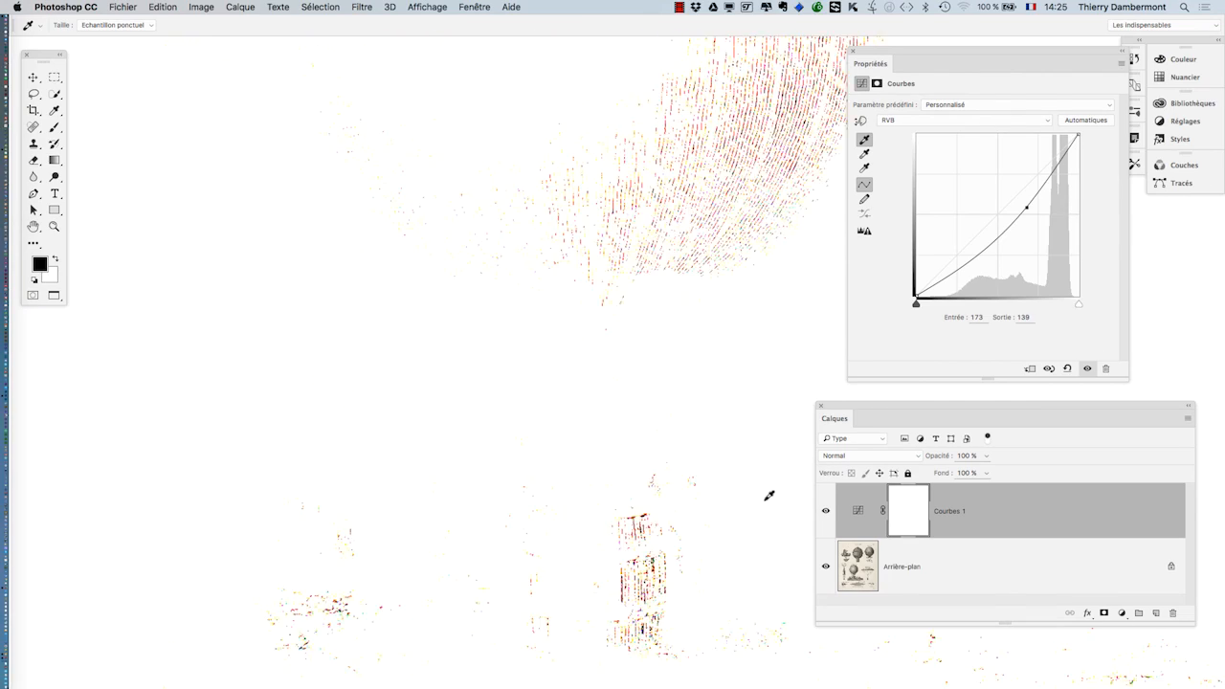
key(alt)
scroll(769, 498, down, 1)
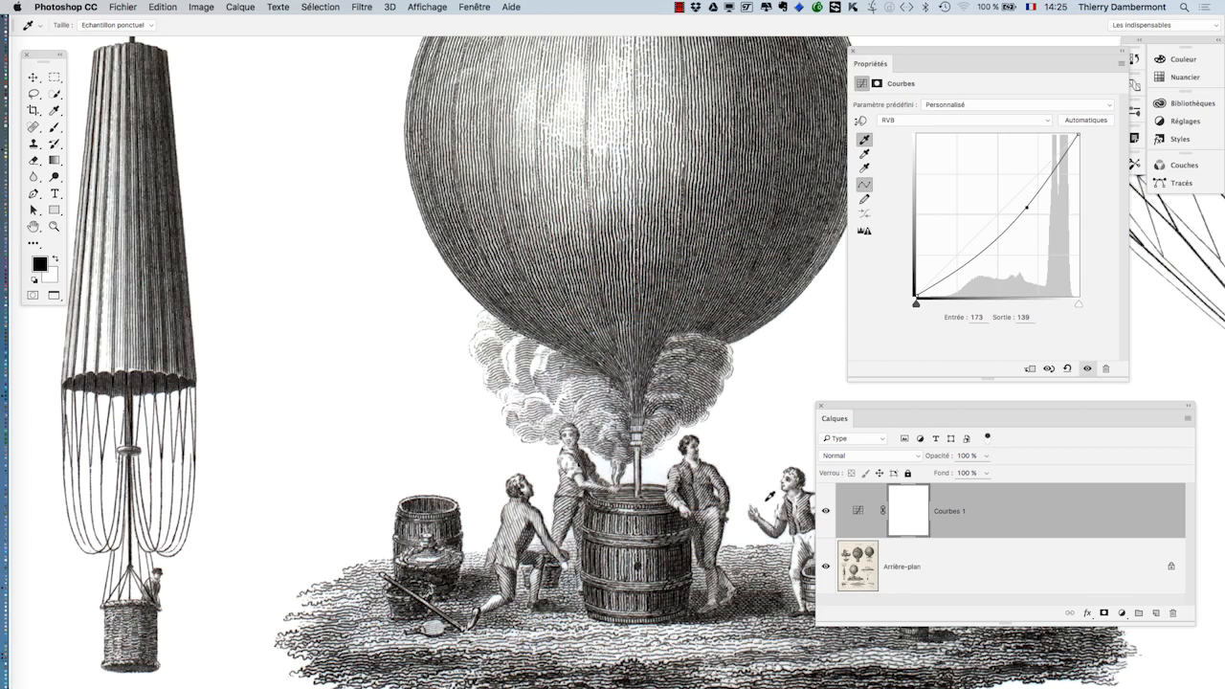
key(alt)
scroll(770, 498, down, 2)
scroll(750, 500, right, 4)
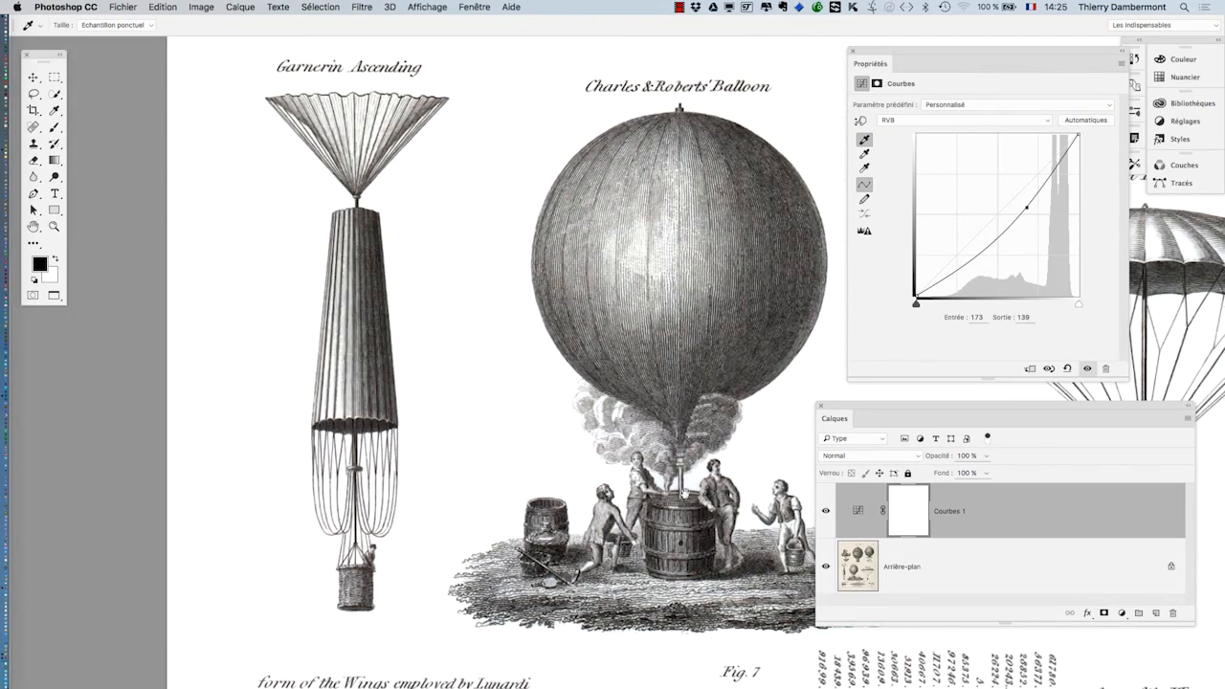
click(124, 7)
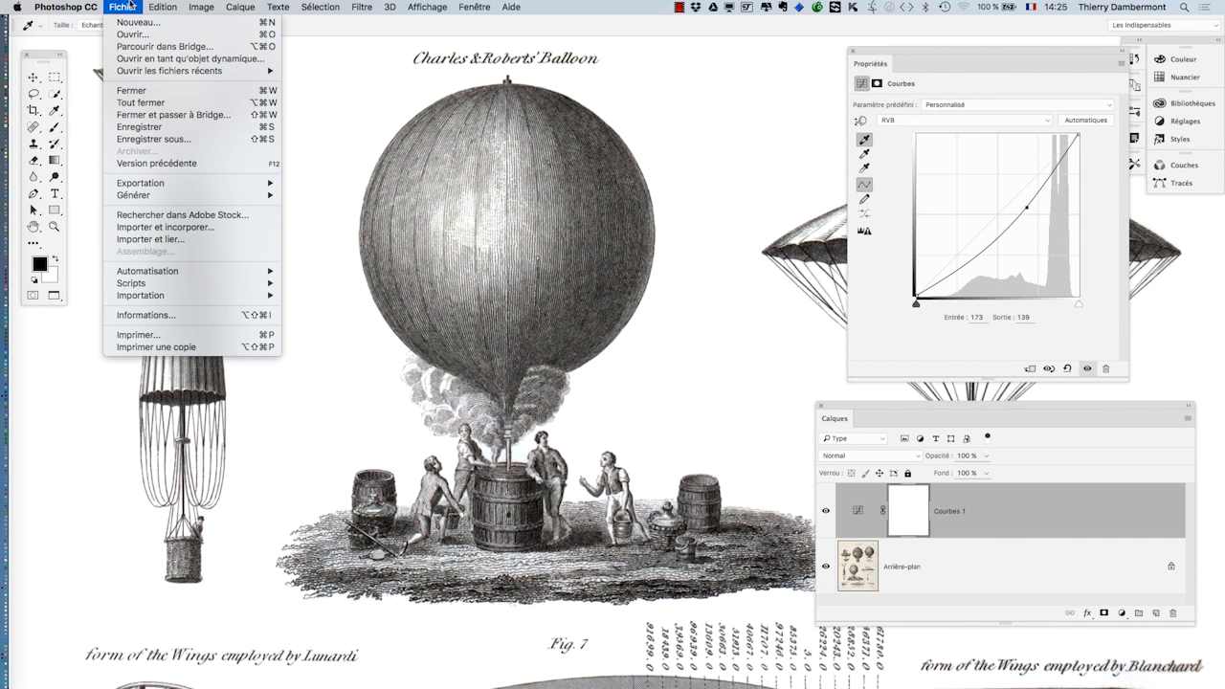
click(170, 140)
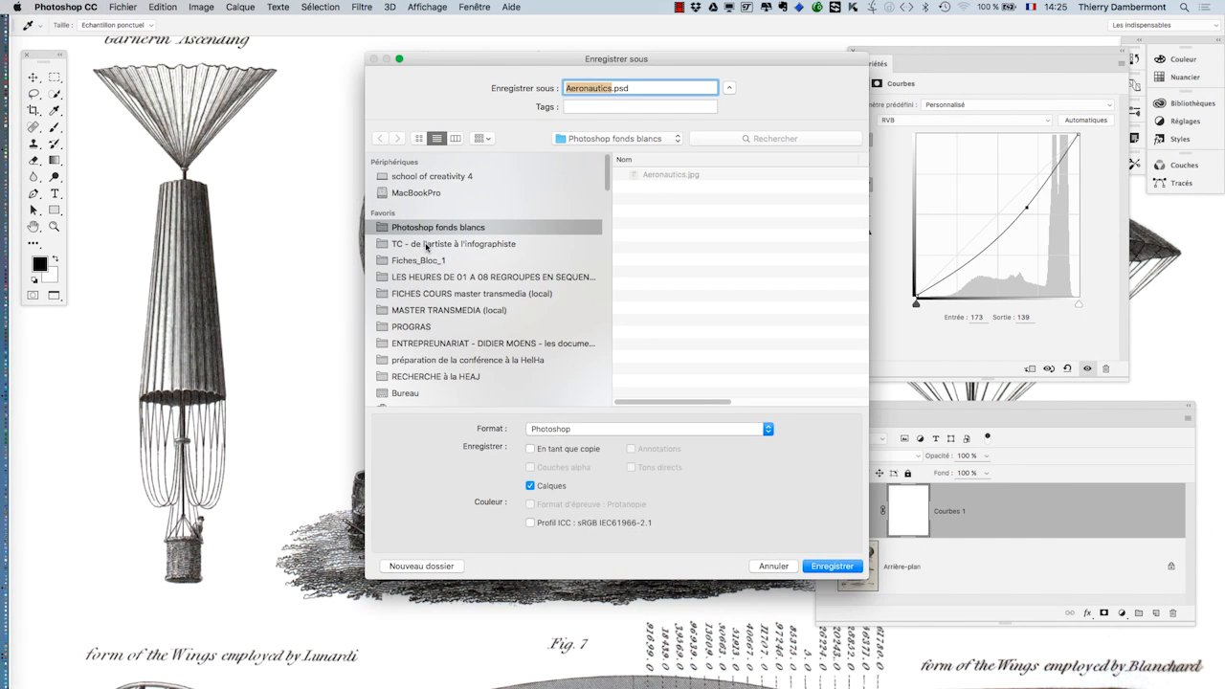